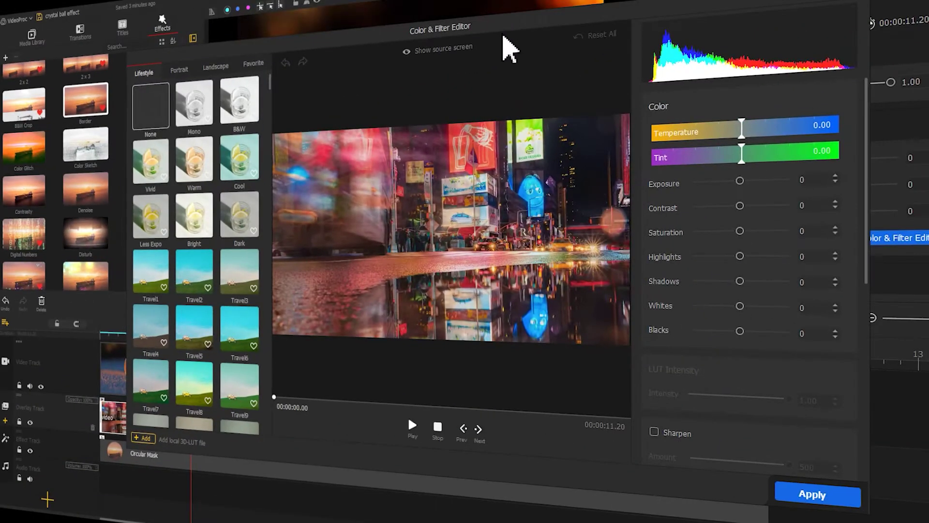
# Step: Cool the city clip's colour temperature and brighten its exposure in the Color & Filter Editor
pyautogui.moveTo(741, 127); pyautogui.dragTo(759, 151)
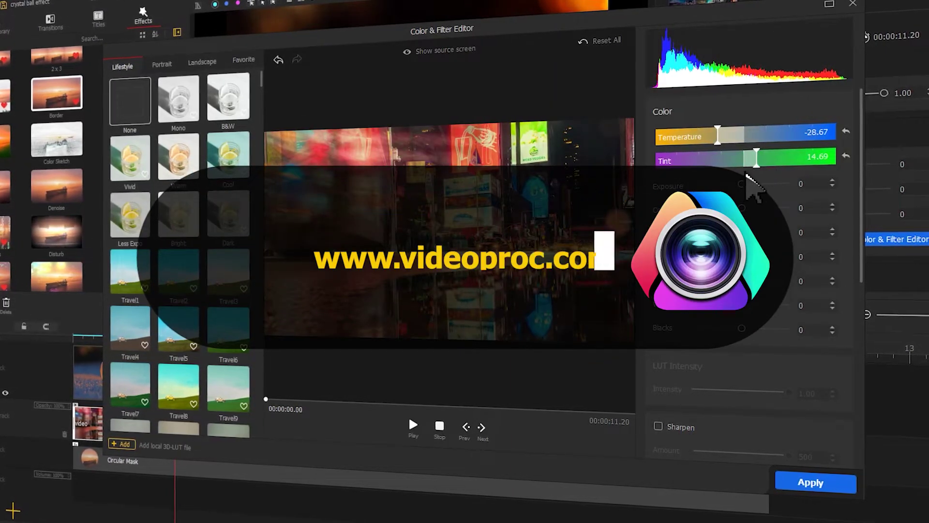
pyautogui.moveTo(745, 180); pyautogui.dragTo(758, 210)
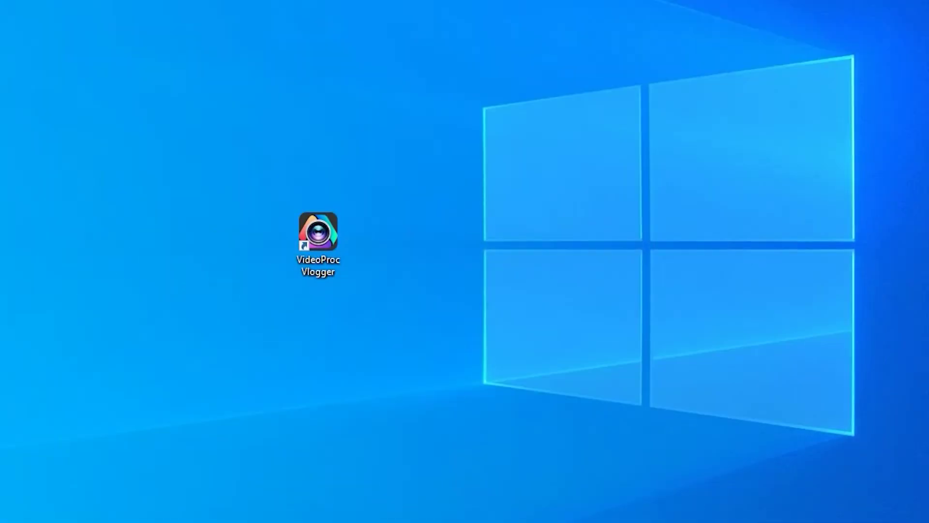
# Step: Launch VideoProc Vlogger and create a new project named 'crystal ball effect'
pyautogui.doubleClick(338, 242)
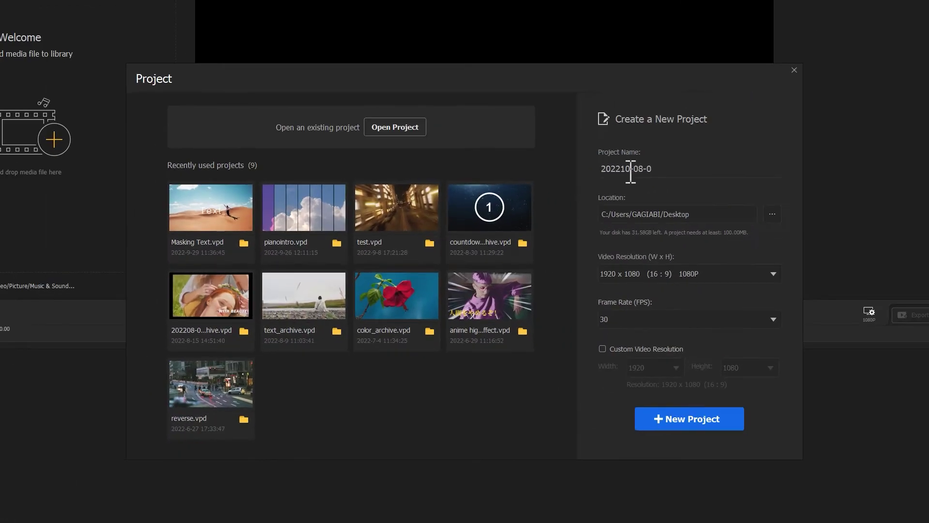
pyautogui.click(653, 169)
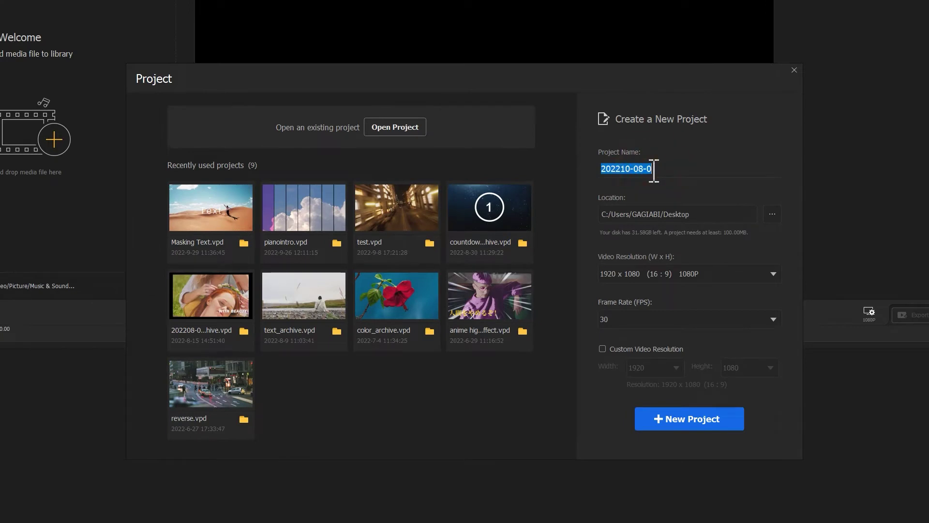
pyautogui.click(707, 417)
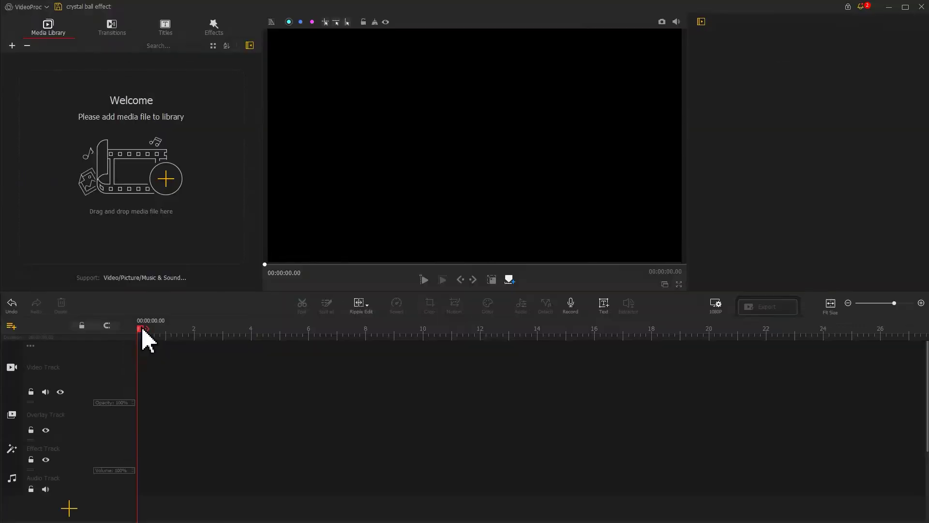
# Step: Import the crystal ball image and the city video from the effects folder
pyautogui.click(166, 179)
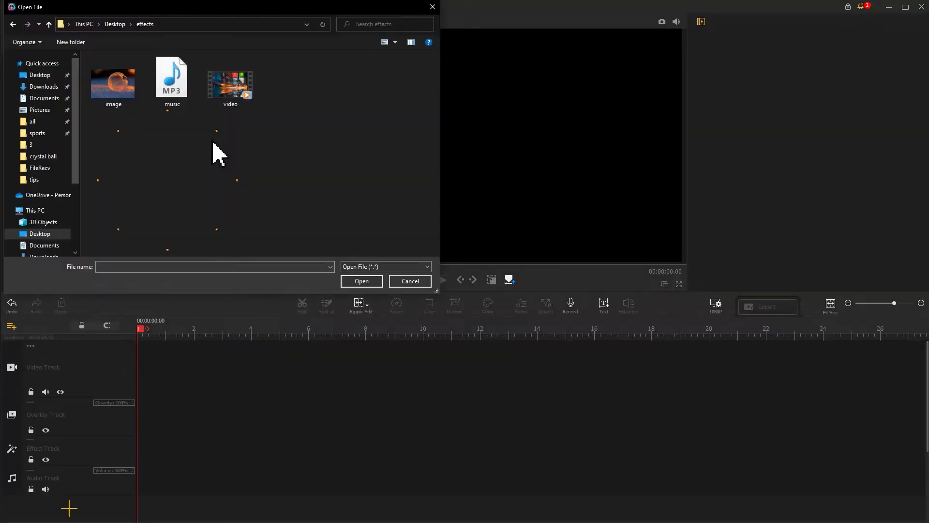
pyautogui.click(225, 99)
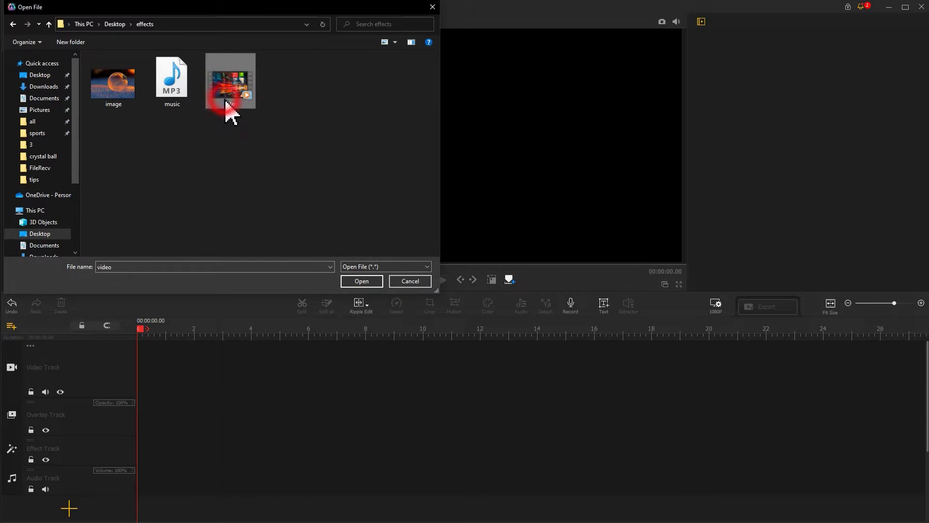
pyautogui.keyDown('ctrl'); pyautogui.click(102, 91); pyautogui.keyUp('ctrl')
pyautogui.click(361, 282)
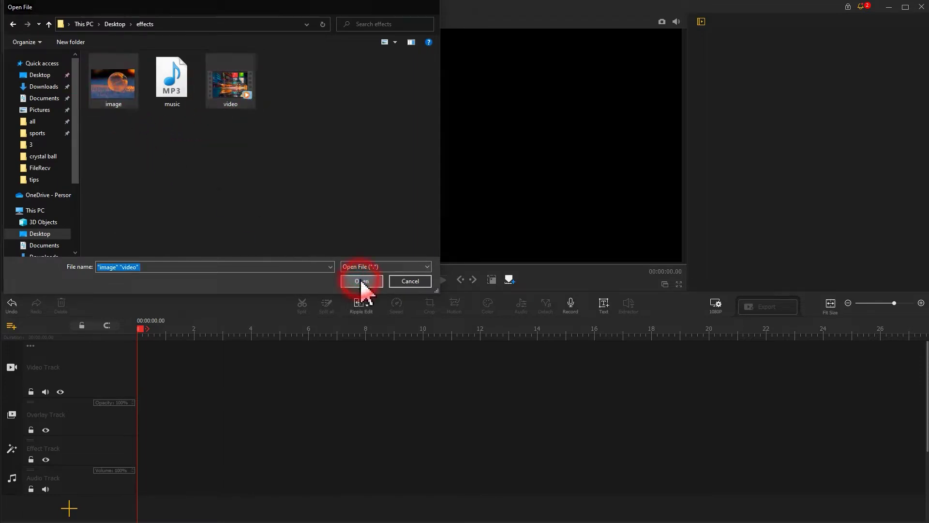
# Step: Preview both files, then put the image on the Video Track and the video on the Overlay Track
pyautogui.doubleClick(122, 164)
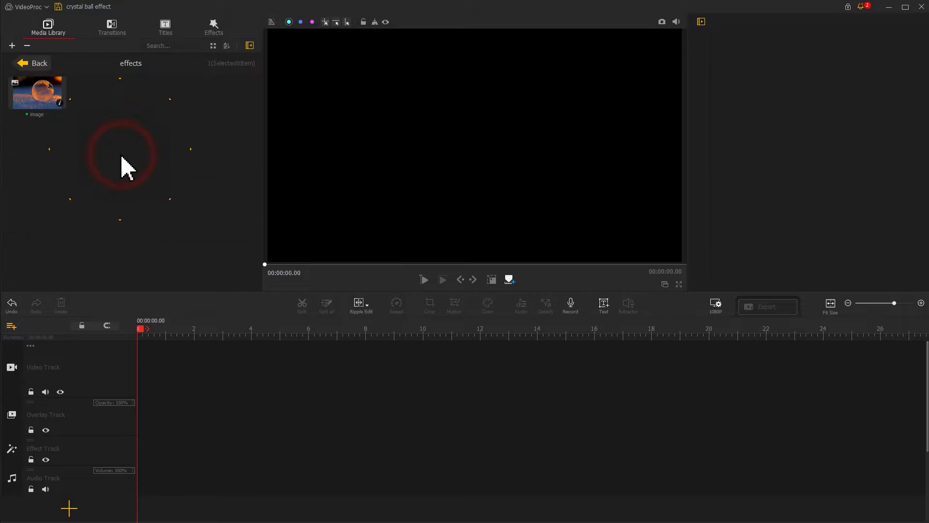
pyautogui.click(34, 99)
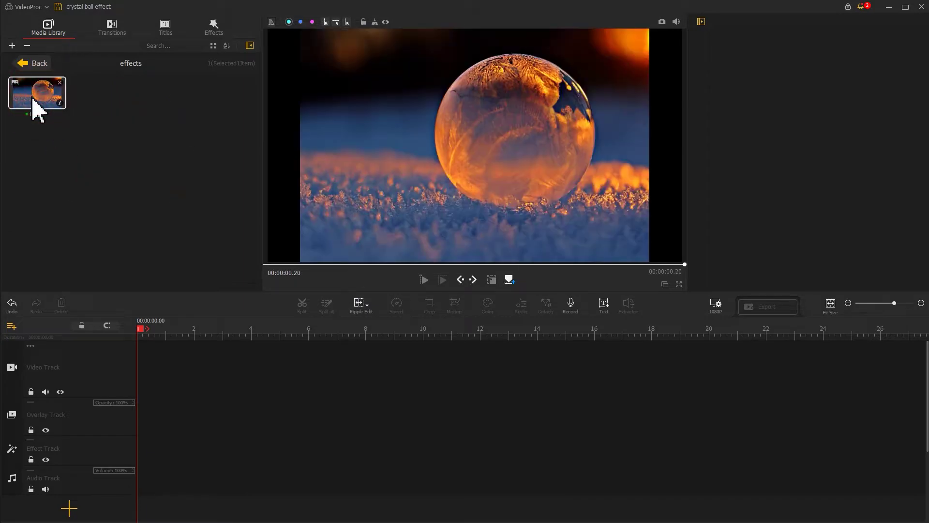
pyautogui.click(36, 66)
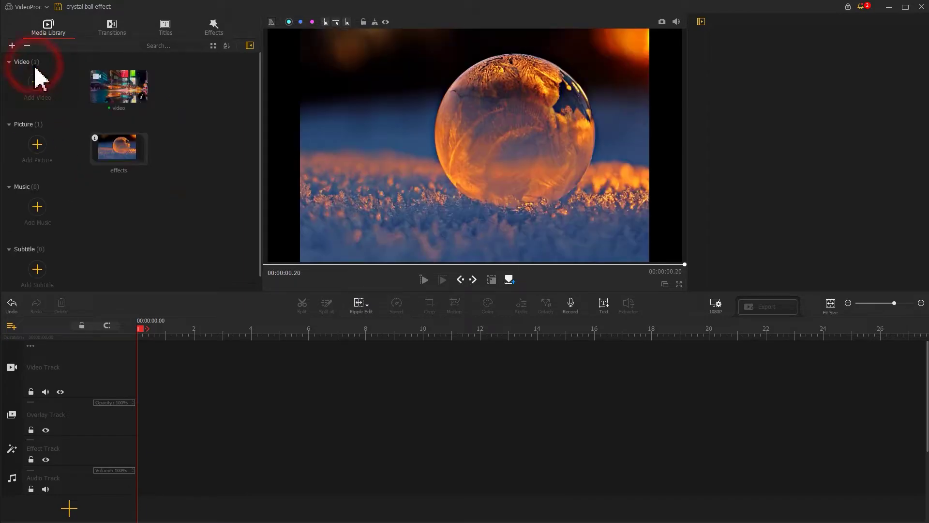
pyautogui.click(128, 95)
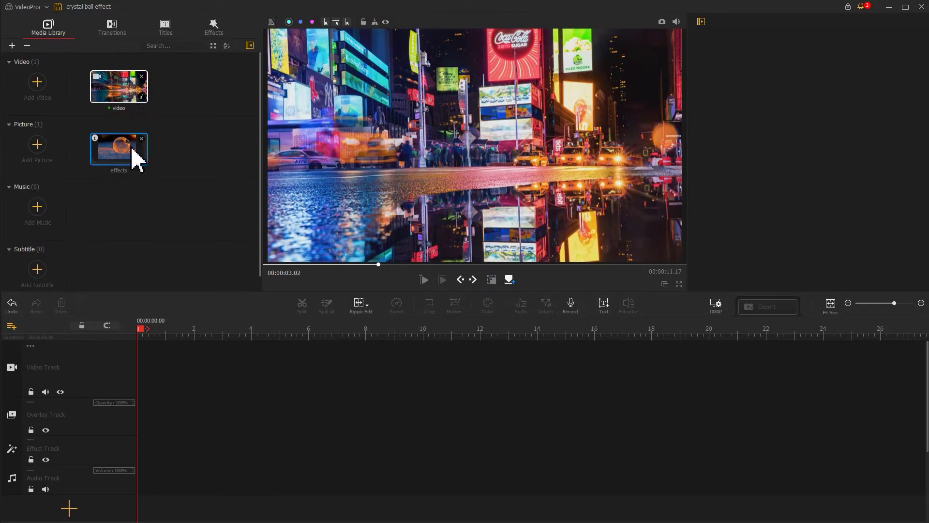
pyautogui.moveTo(135, 157); pyautogui.dragTo(155, 360)
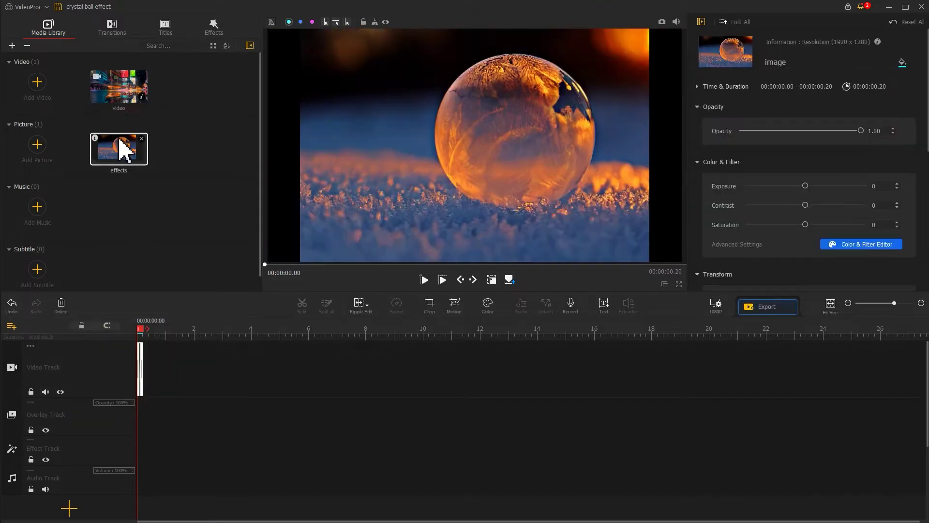
pyautogui.click(114, 106)
pyautogui.moveTo(114, 109); pyautogui.dragTo(146, 425)
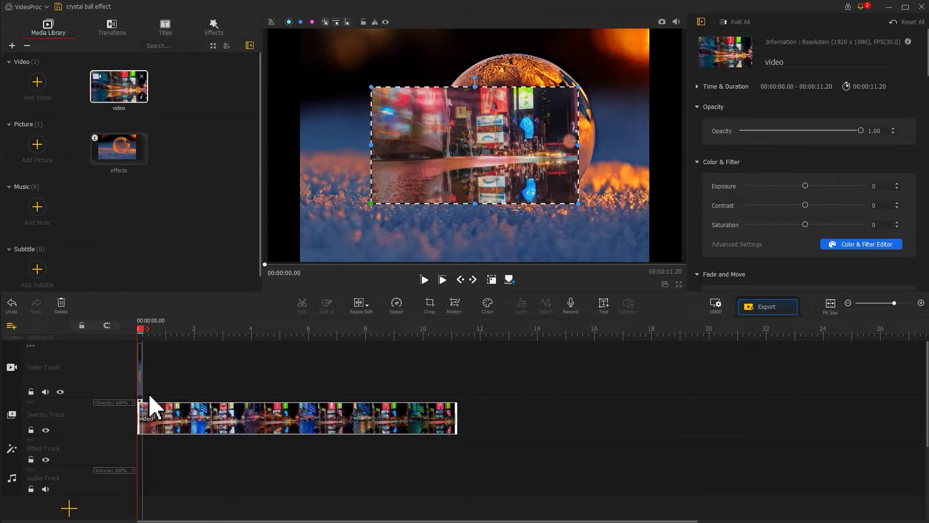
# Step: Stretch the crystal ball image clip to 11.20 seconds so it ends with the video
pyautogui.moveTo(160, 332); pyautogui.dragTo(221, 334)
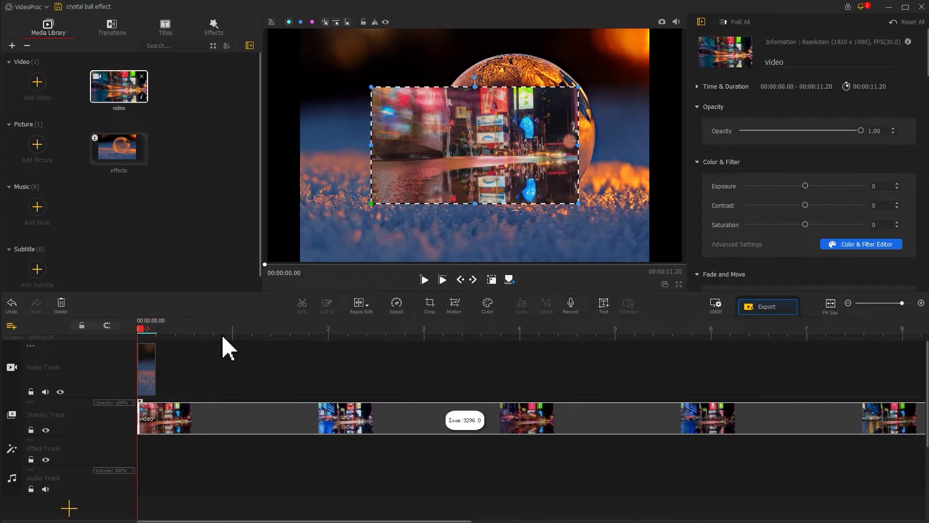
pyautogui.moveTo(152, 363); pyautogui.dragTo(482, 389)
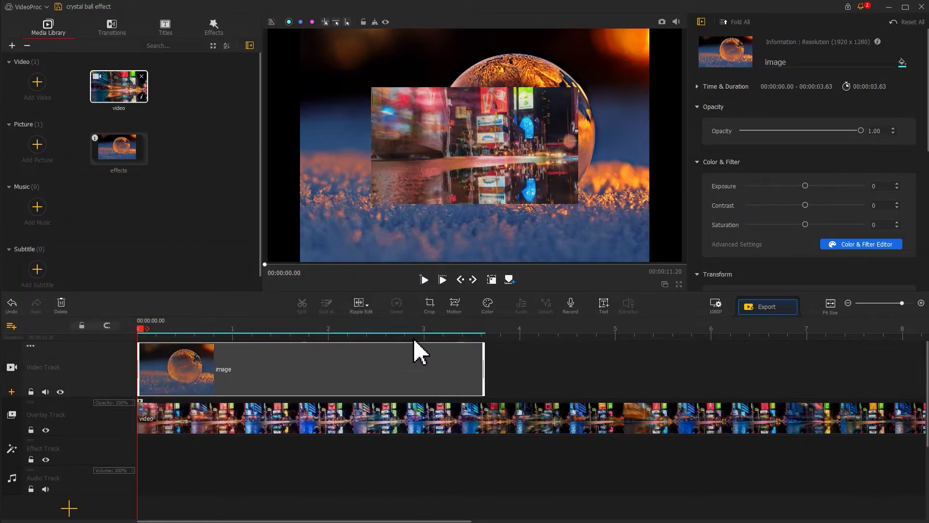
pyautogui.moveTo(415, 336); pyautogui.dragTo(310, 336)
pyautogui.moveTo(343, 364); pyautogui.dragTo(779, 406)
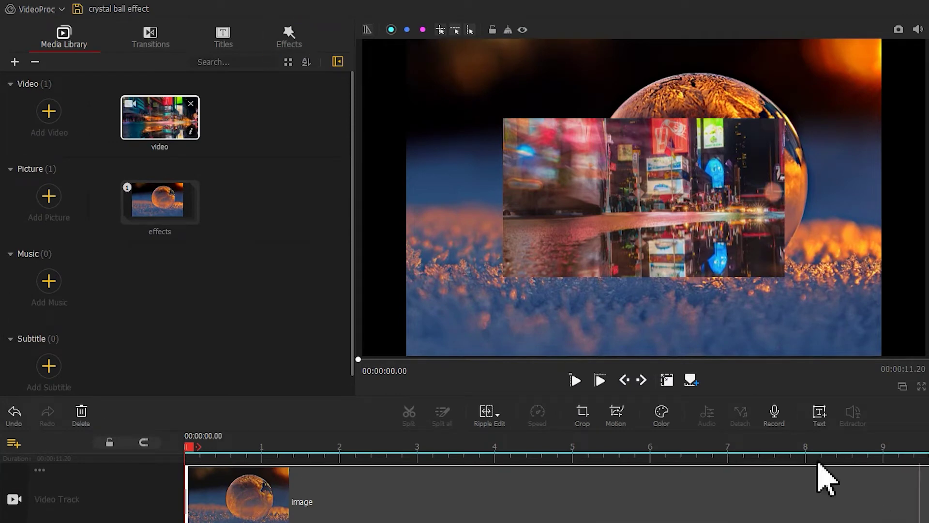
# Step: Find Circular Mask in the Effects list and place it on the Effect Track
pyautogui.click(299, 42)
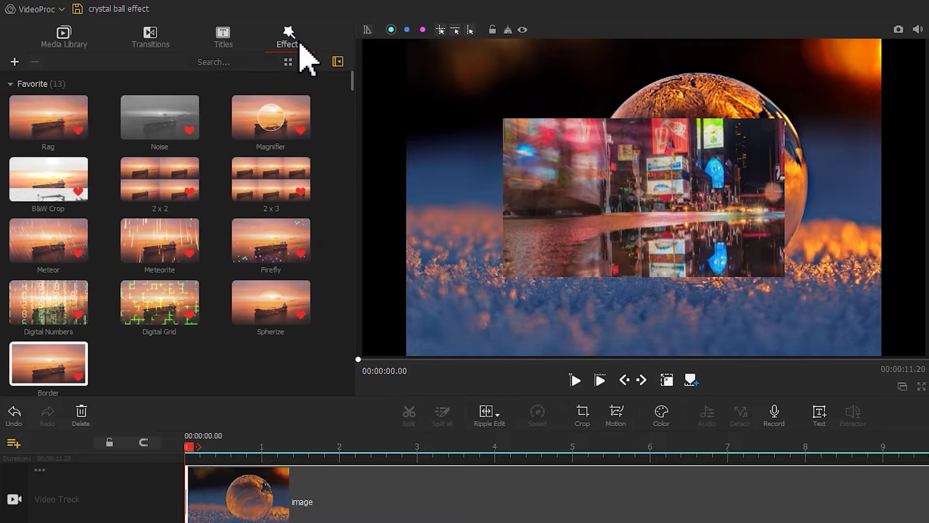
pyautogui.moveTo(352, 83); pyautogui.dragTo(364, 170)
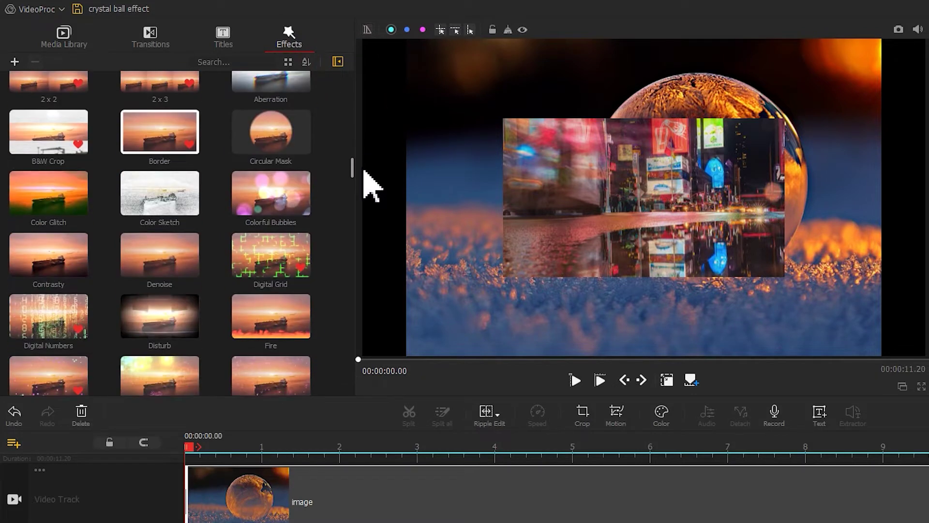
pyautogui.click(289, 148)
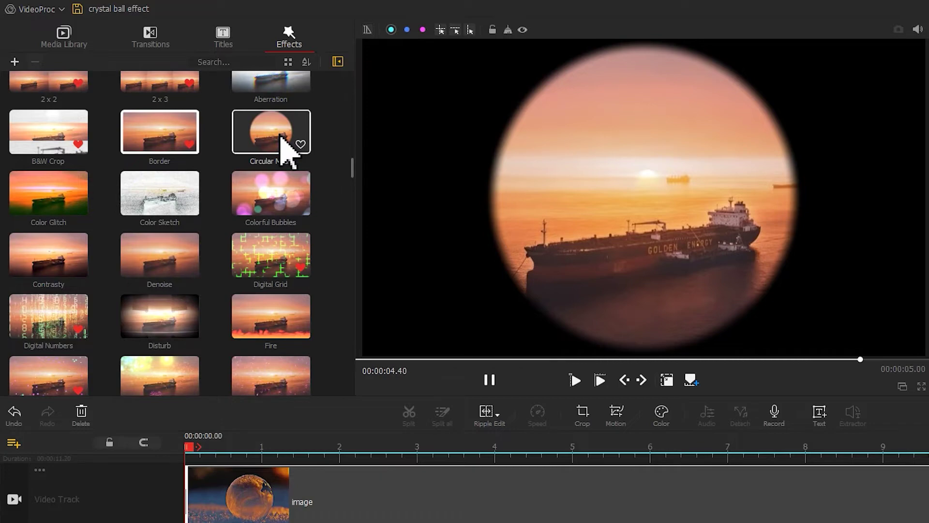
pyautogui.moveTo(283, 145); pyautogui.dragTo(171, 522)
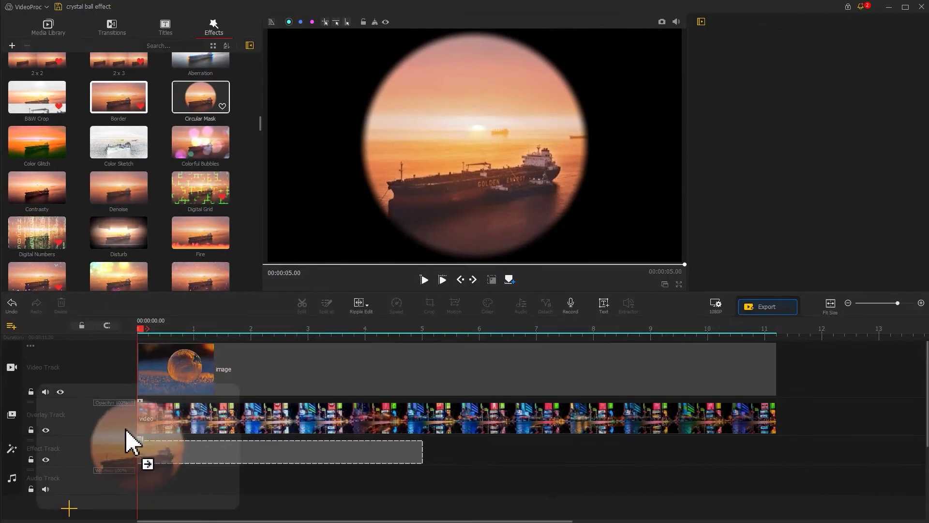
pyautogui.moveTo(126, 429); pyautogui.dragTo(127, 430)
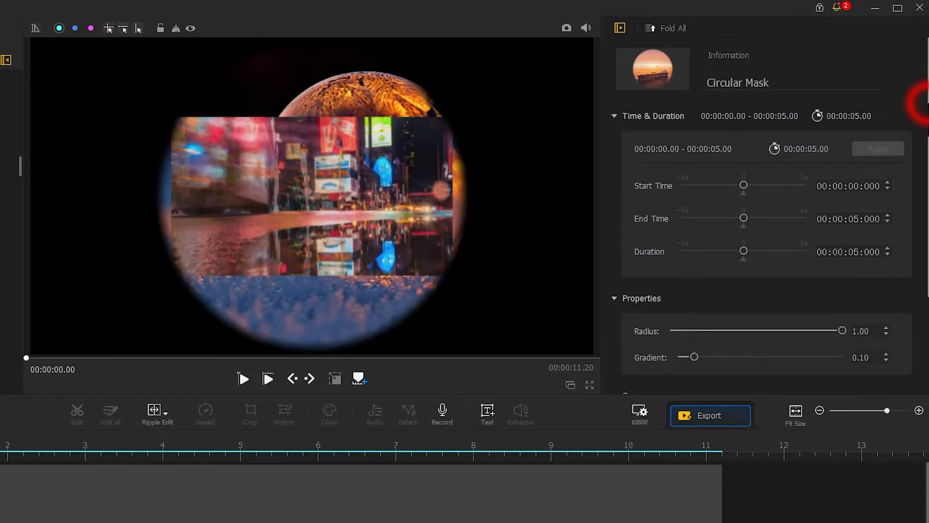
# Step: Limit the Circular Mask to the city video and extend it to the 11.20-second end
pyautogui.scroll(-3, 913, 270)
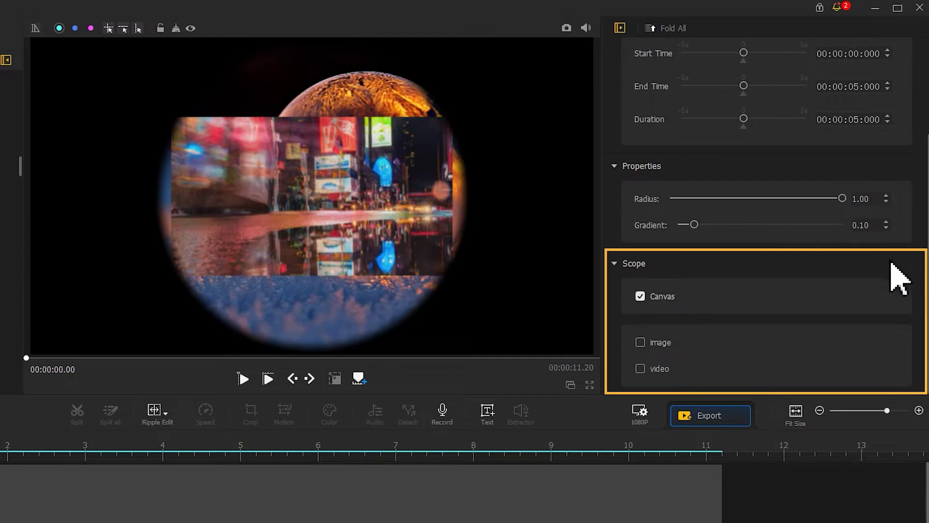
pyautogui.click(641, 296)
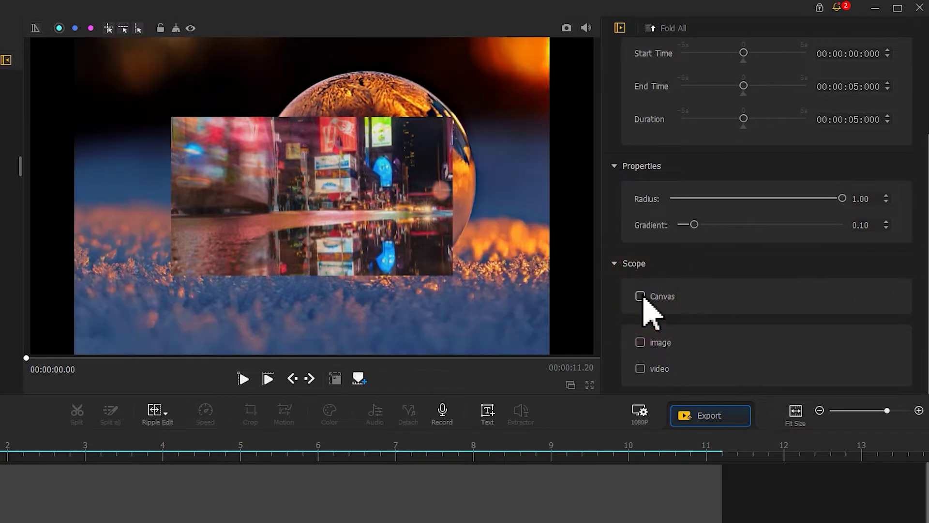
pyautogui.click(642, 369)
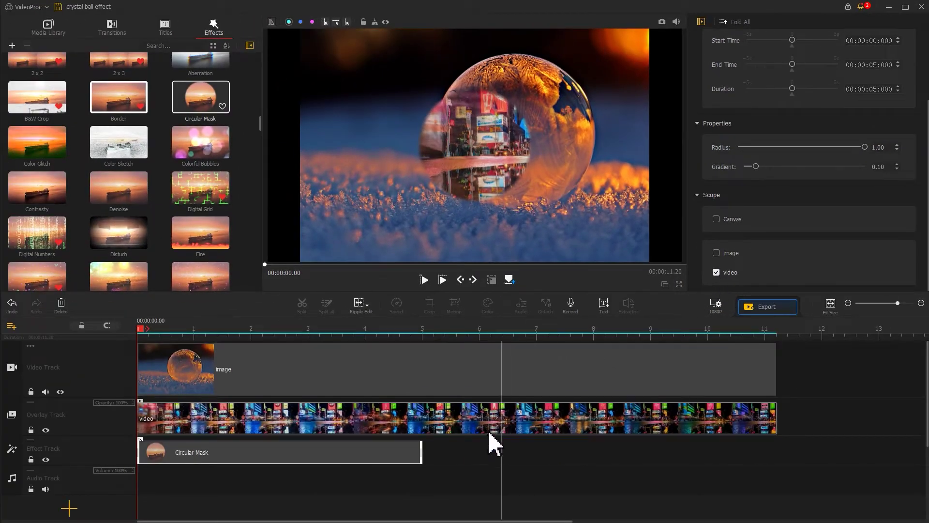
pyautogui.moveTo(421, 450); pyautogui.dragTo(776, 450)
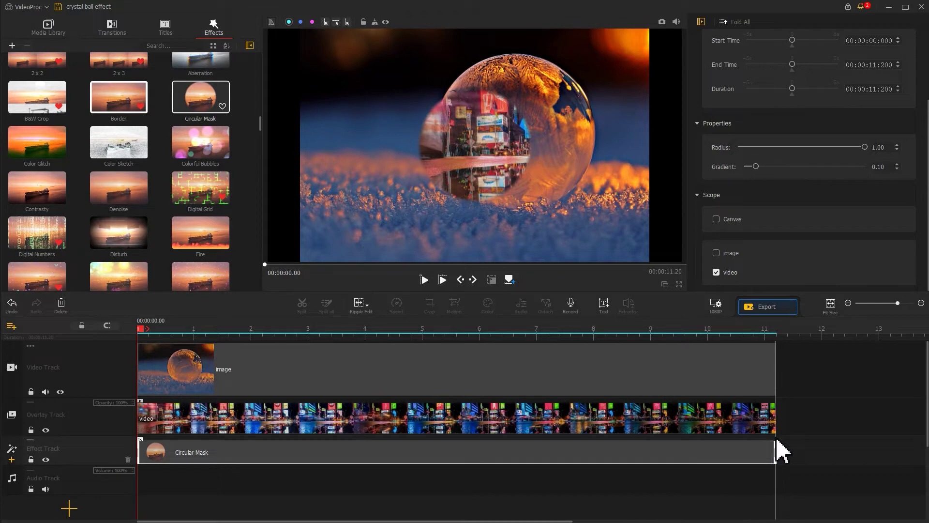
pyautogui.click(393, 415)
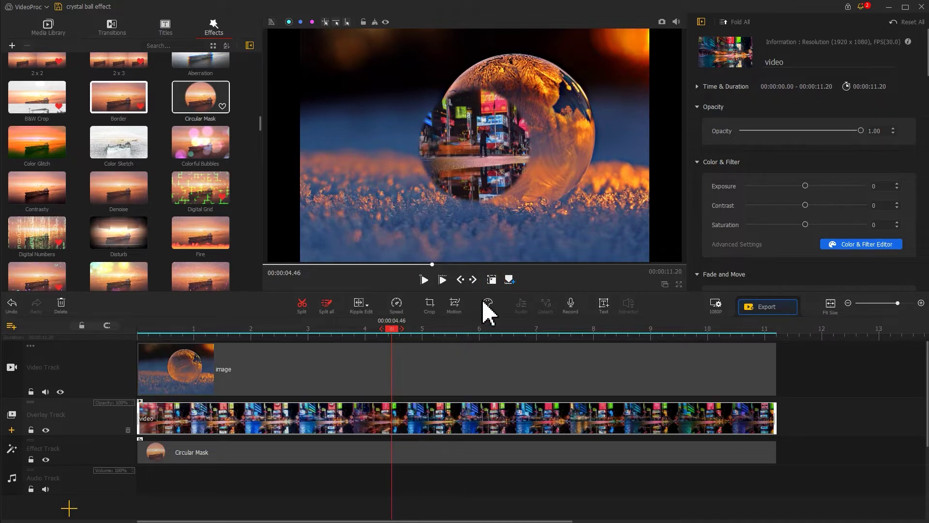
# Step: Resize and move the city overlay in the preview until its circle fills the crystal ball
pyautogui.click(491, 279)
pyautogui.moveTo(578, 204); pyautogui.dragTo(627, 230)
pyautogui.moveTo(517, 173); pyautogui.dragTo(529, 145)
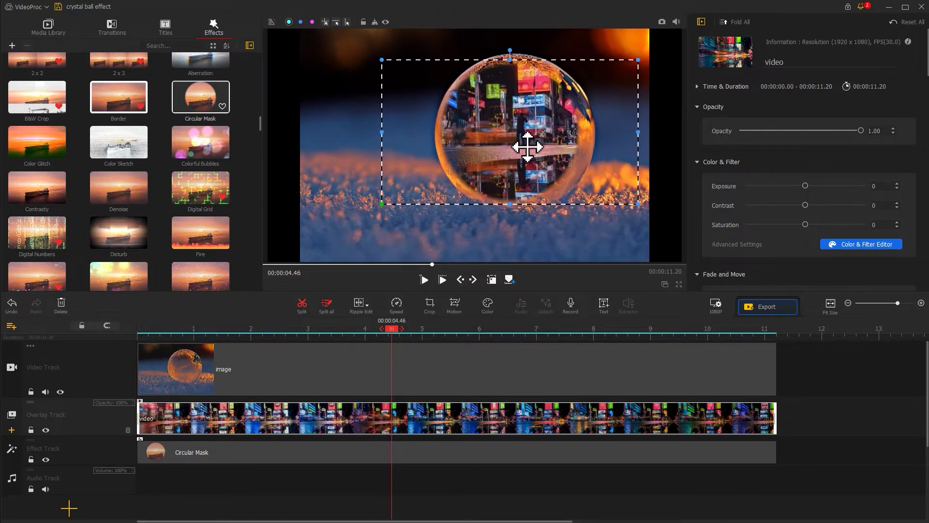
pyautogui.moveTo(380, 204); pyautogui.dragTo(355, 219)
pyautogui.moveTo(505, 171); pyautogui.dragTo(521, 164)
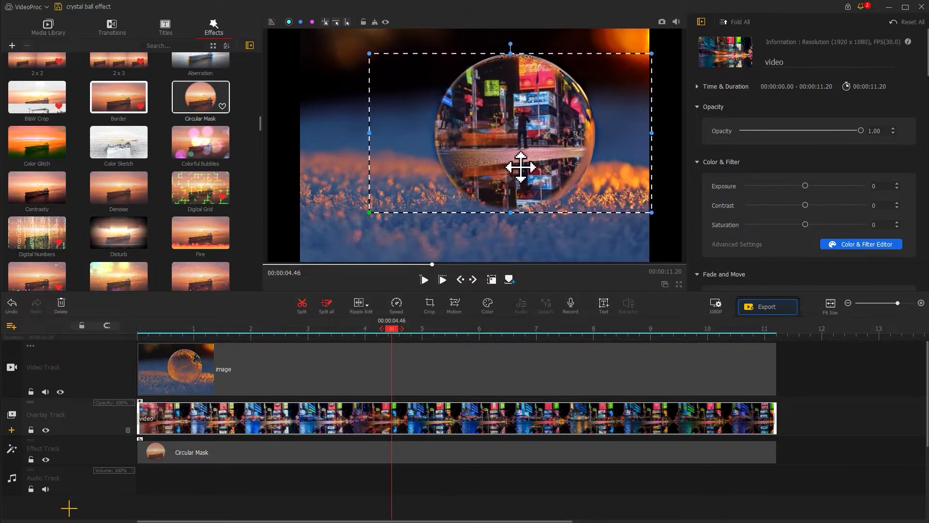
pyautogui.moveTo(371, 213); pyautogui.dragTo(358, 216)
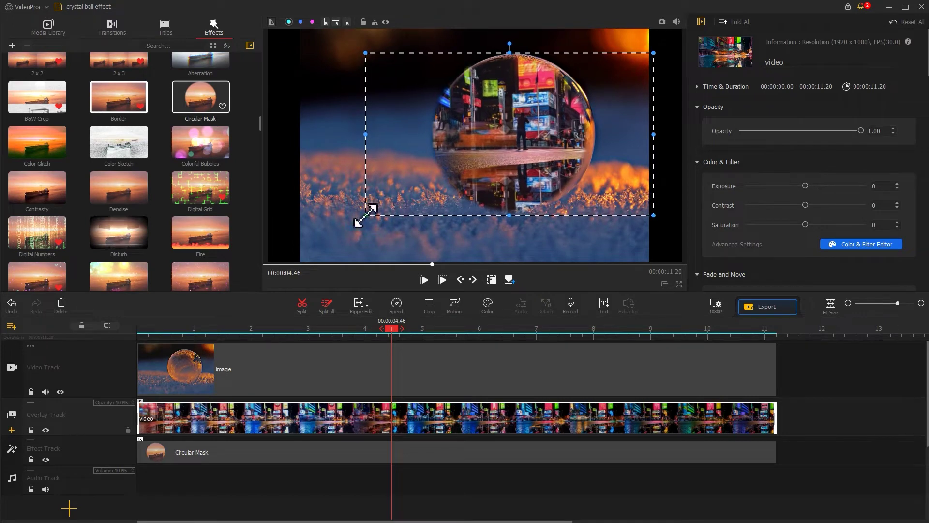
pyautogui.moveTo(544, 158); pyautogui.dragTo(529, 193)
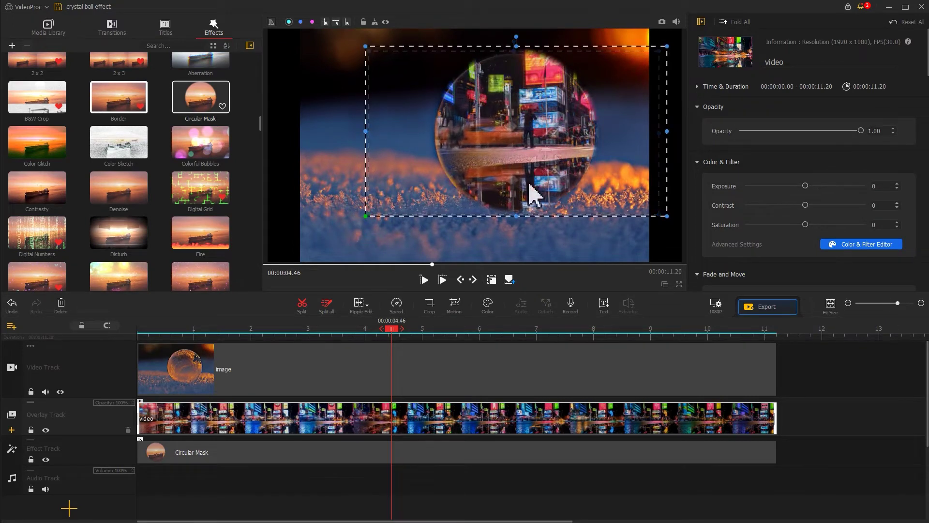
pyautogui.click(492, 280)
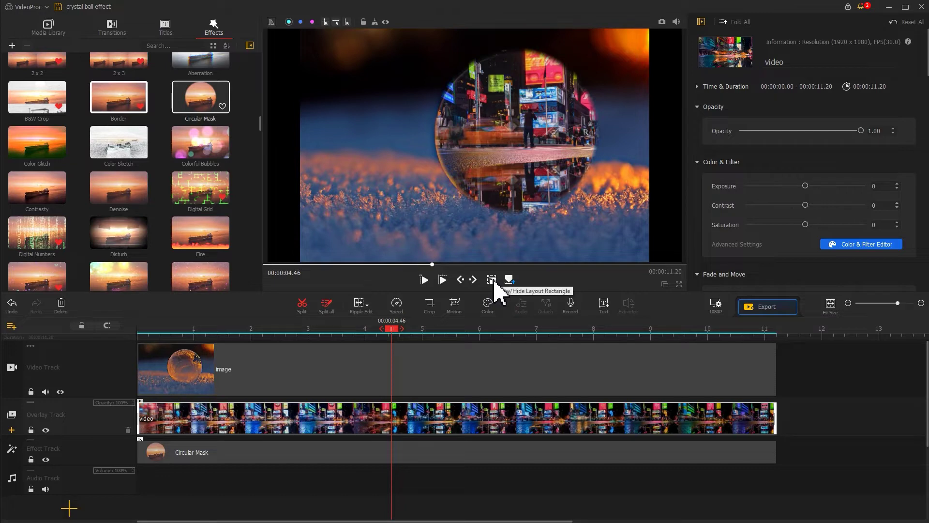
# Step: Set the Circular Mask's radius to 0.97 and its gradient to 0.26
pyautogui.click(382, 458)
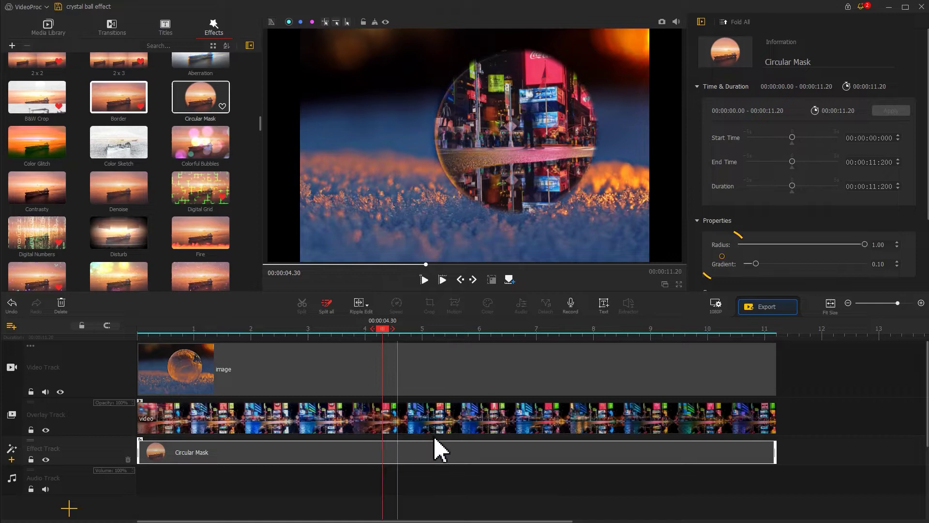
pyautogui.click(866, 245)
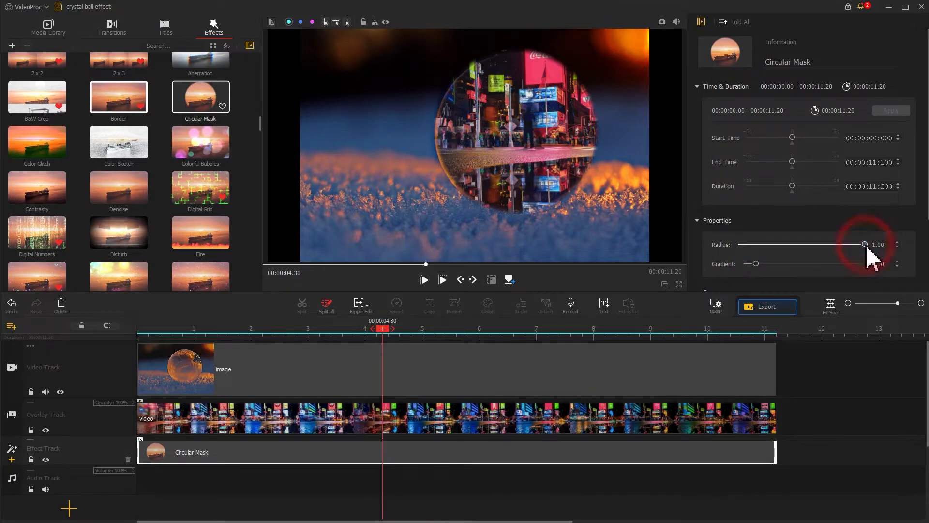
pyautogui.moveTo(866, 245); pyautogui.dragTo(862, 245)
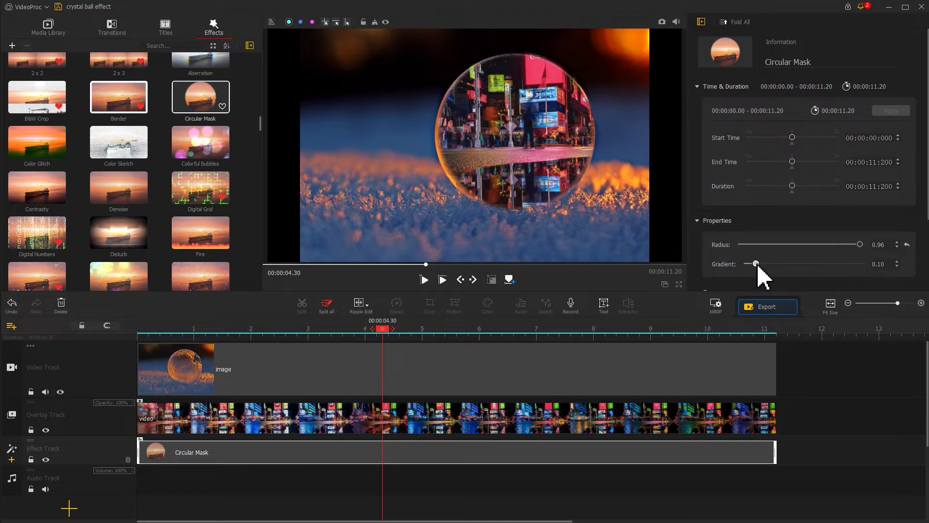
pyautogui.moveTo(758, 265); pyautogui.dragTo(780, 265)
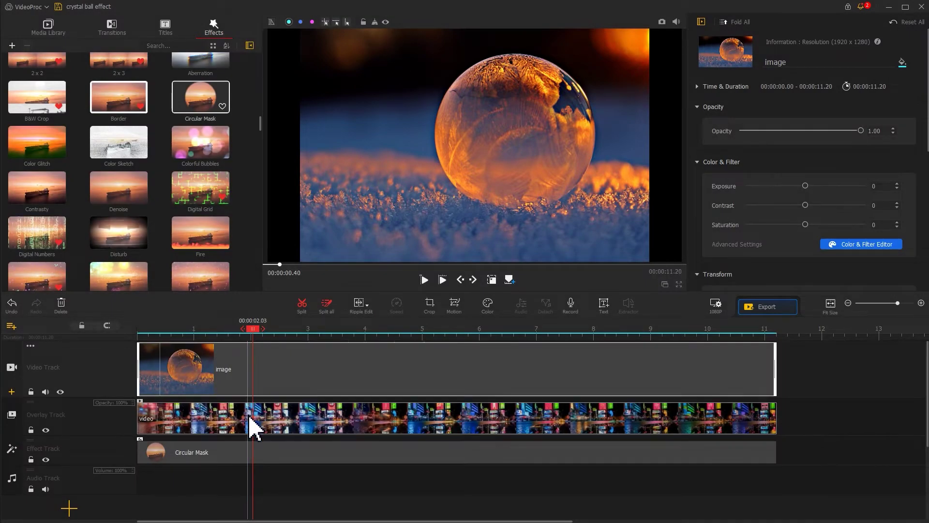
# Step: Select the city time-lapse clip on the Overlay Track
pyautogui.click(249, 422)
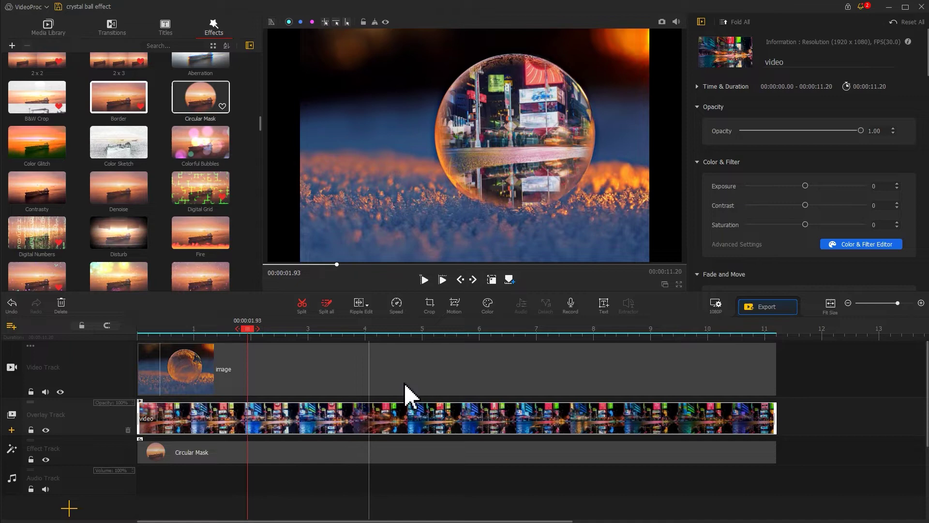
# Step: Grade the city overlay to temperature -28.67, tint 14.69, exposure 35, contrast 39 and apply it
pyautogui.click(489, 307)
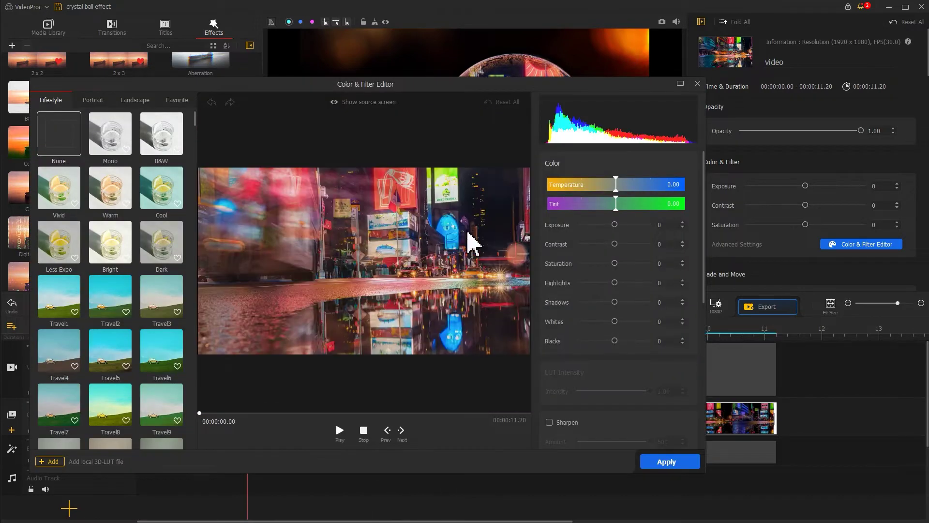
pyautogui.moveTo(417, 91); pyautogui.dragTo(557, 60)
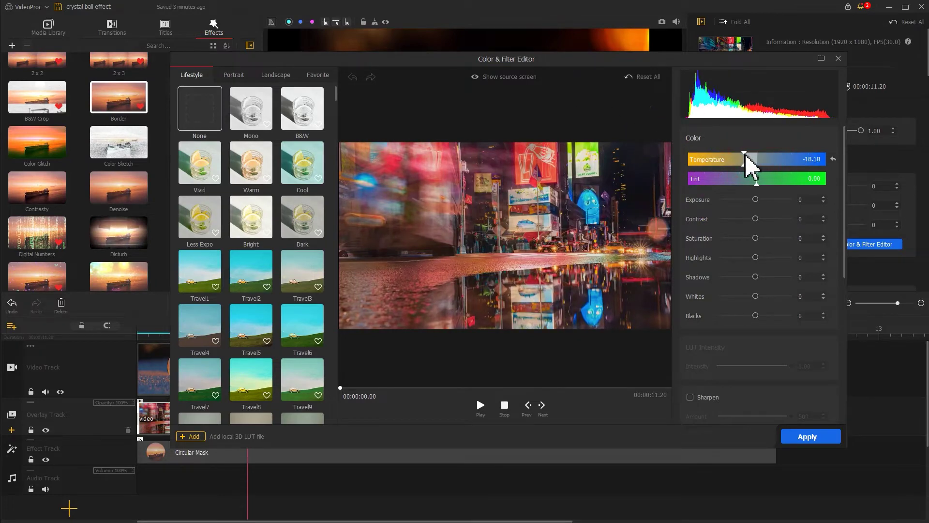
pyautogui.moveTo(746, 156); pyautogui.dragTo(738, 156)
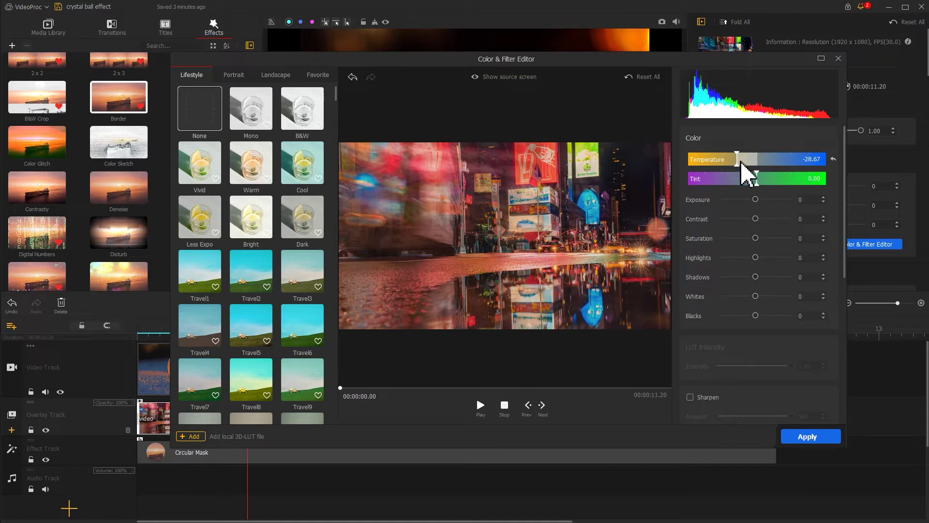
pyautogui.moveTo(758, 175); pyautogui.dragTo(768, 176)
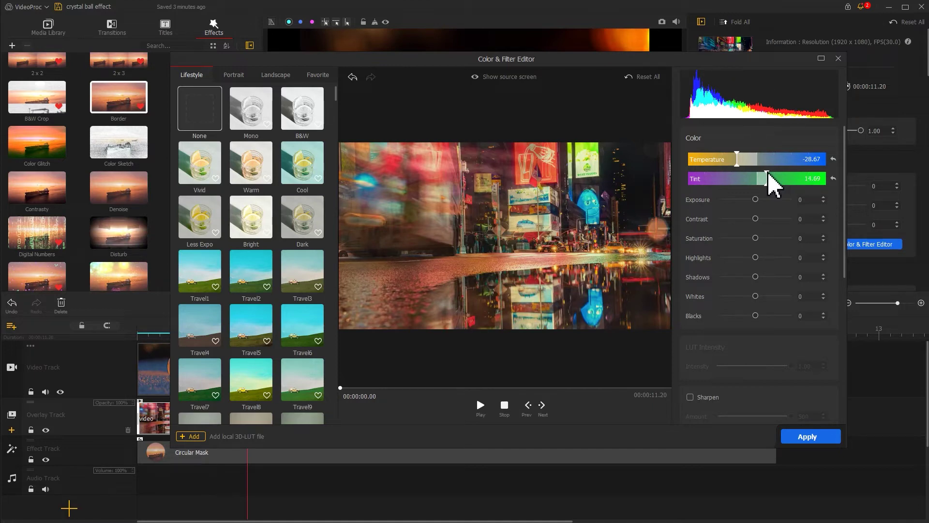
pyautogui.moveTo(756, 199); pyautogui.dragTo(771, 219)
pyautogui.click(489, 77)
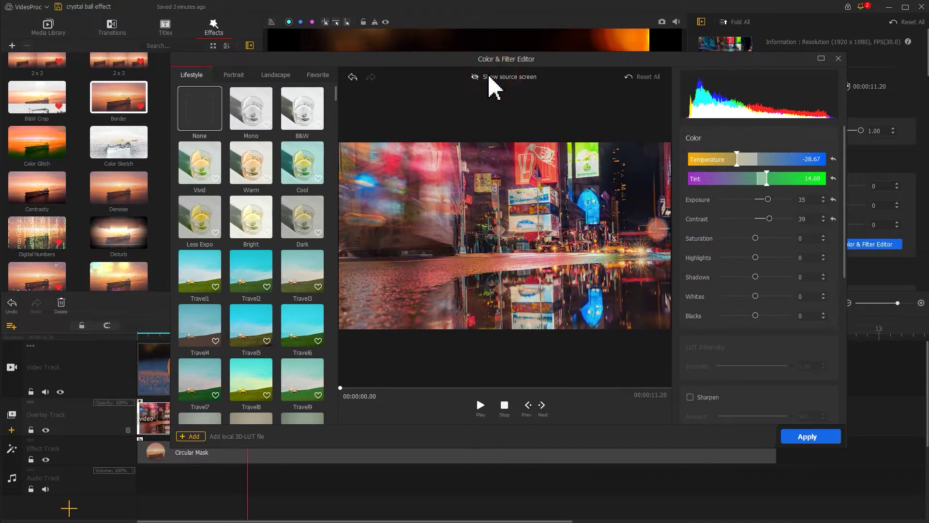
pyautogui.click(490, 77)
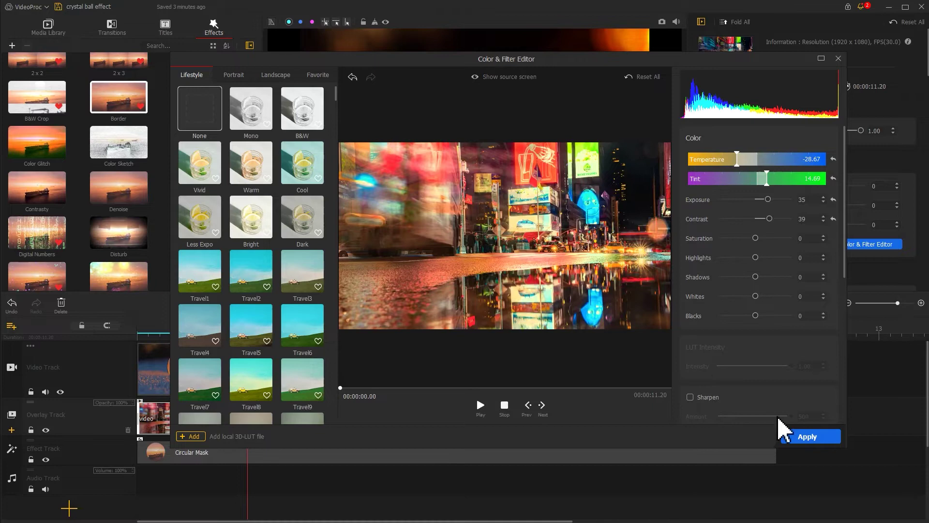
pyautogui.click(816, 436)
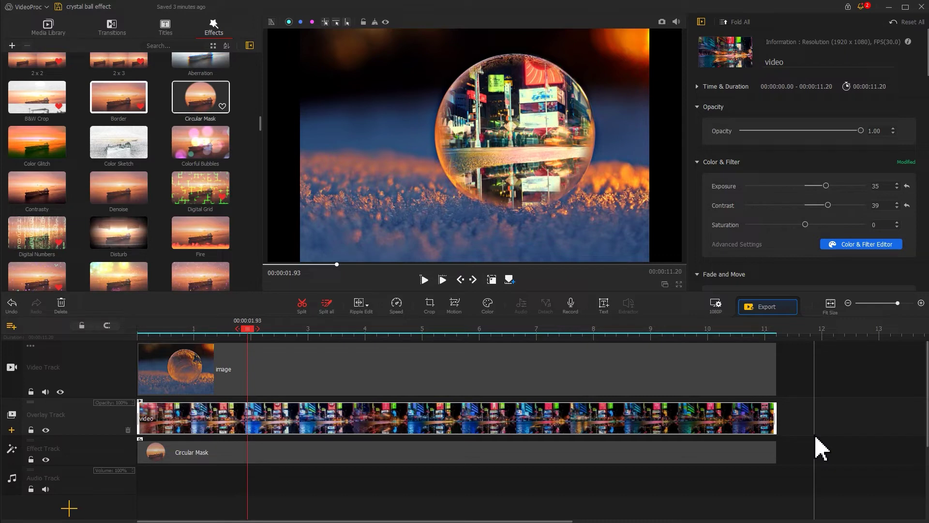
# Step: Set the overlay's Compositing blend mode to Hard Light and play the composite from 0
pyautogui.moveTo(922, 50); pyautogui.dragTo(916, 271)
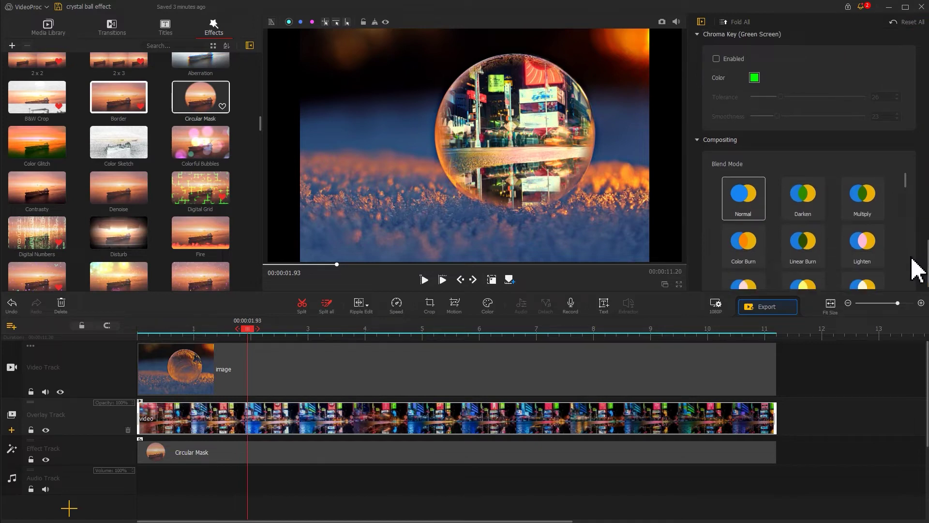
pyautogui.moveTo(905, 180); pyautogui.dragTo(907, 225)
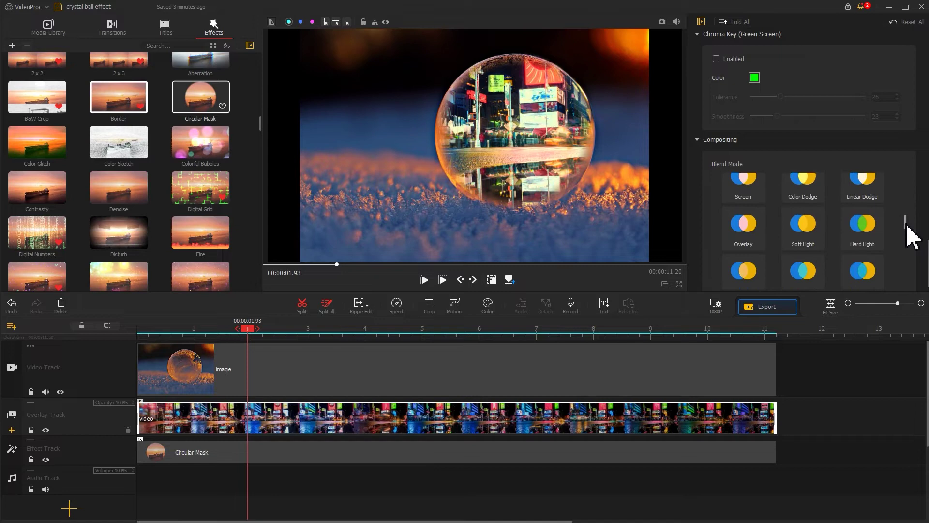
pyautogui.click(856, 232)
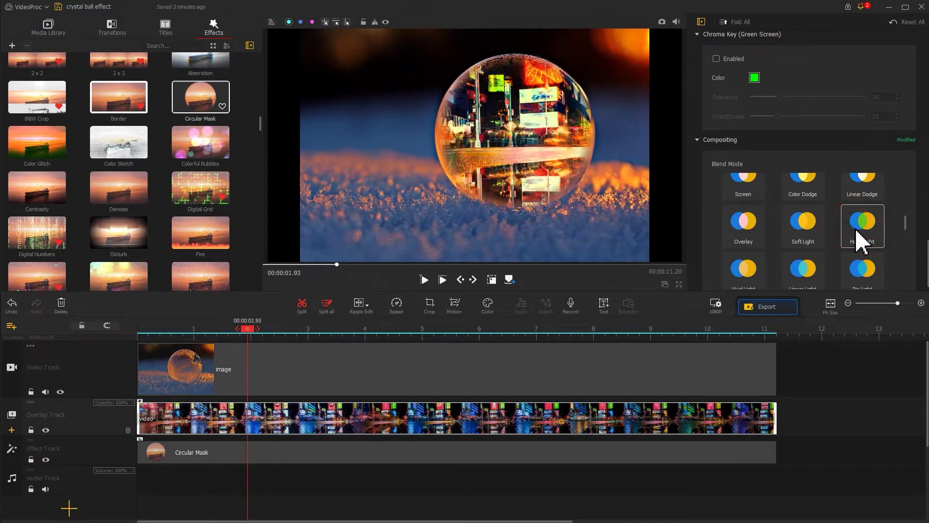
pyautogui.moveTo(247, 329); pyautogui.dragTo(137, 336)
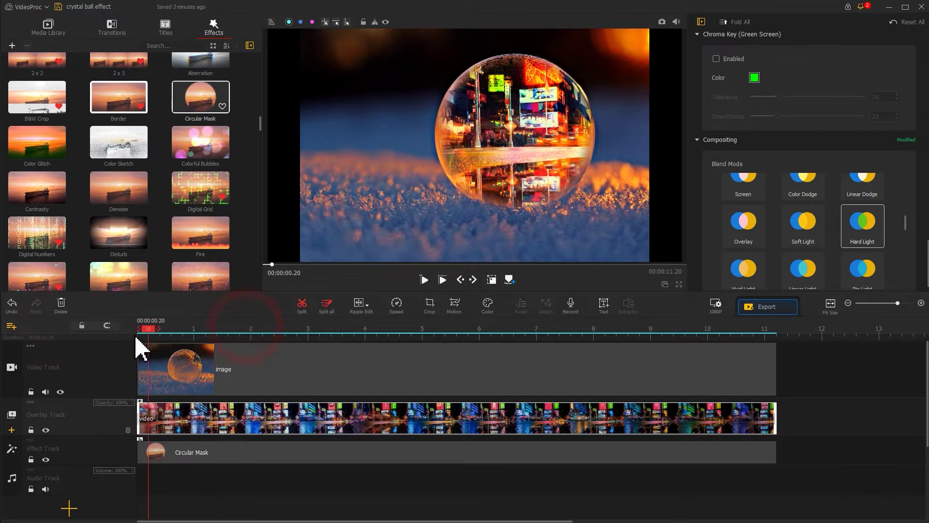
pyautogui.press('space')
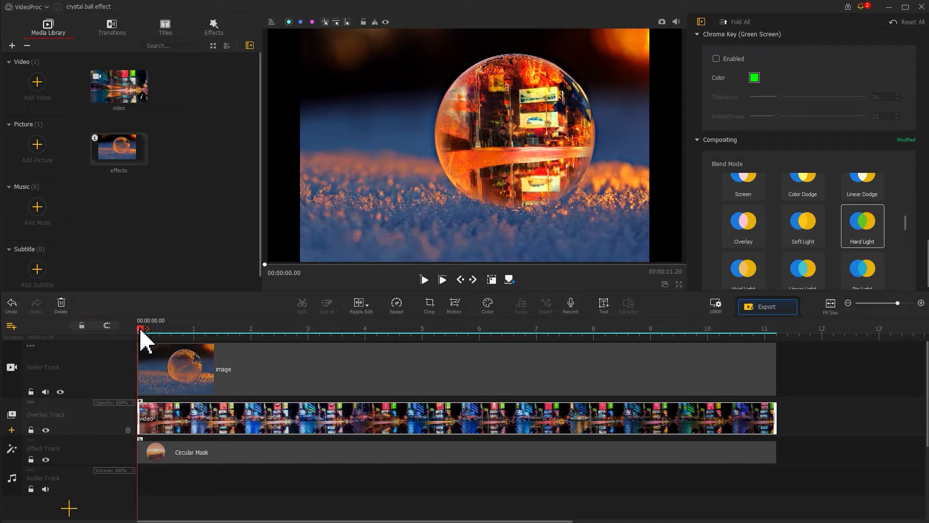
# Step: Import music.mp3, lay it on the audio track, and play the project briefly to hear it
pyautogui.click(43, 216)
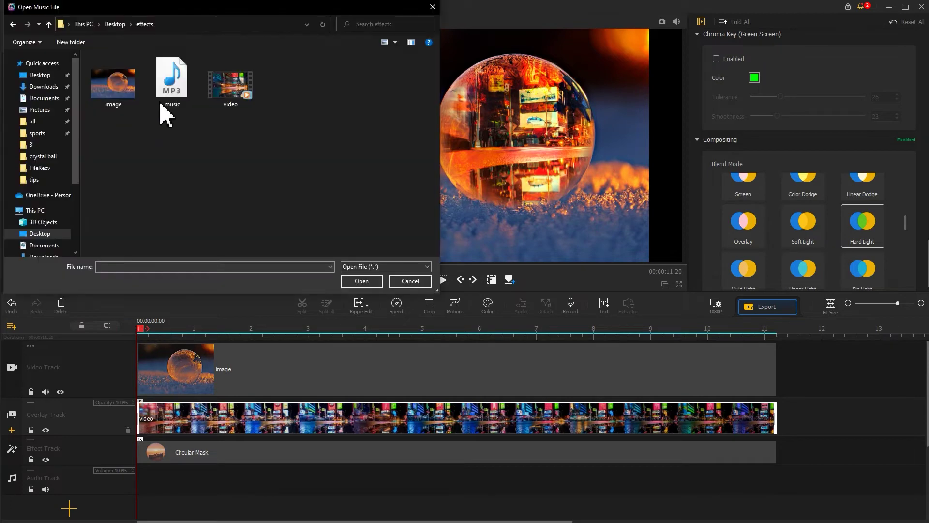
pyautogui.click(170, 99)
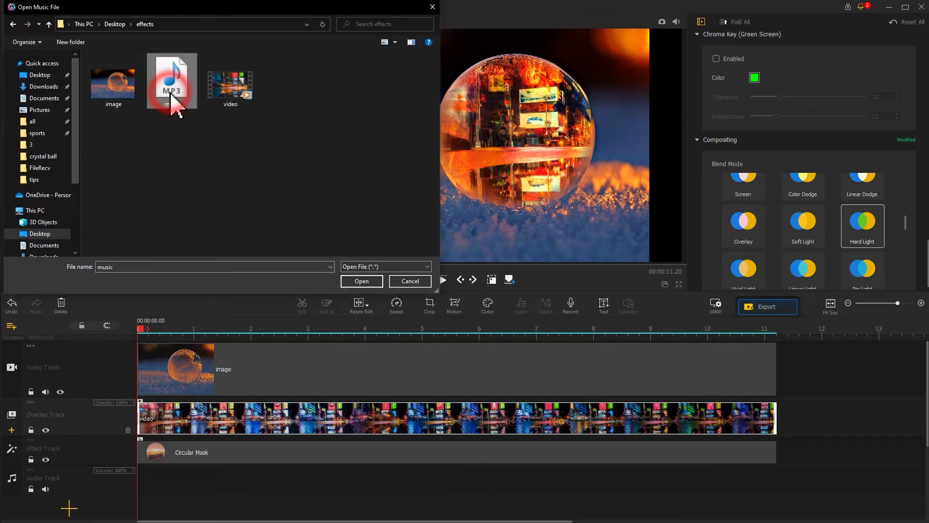
pyautogui.click(349, 282)
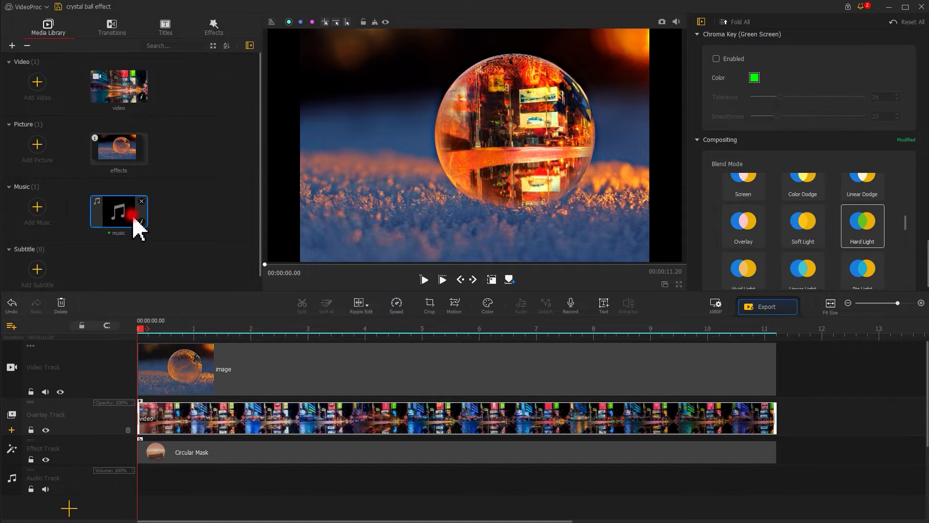
pyautogui.moveTo(132, 213); pyautogui.dragTo(130, 453)
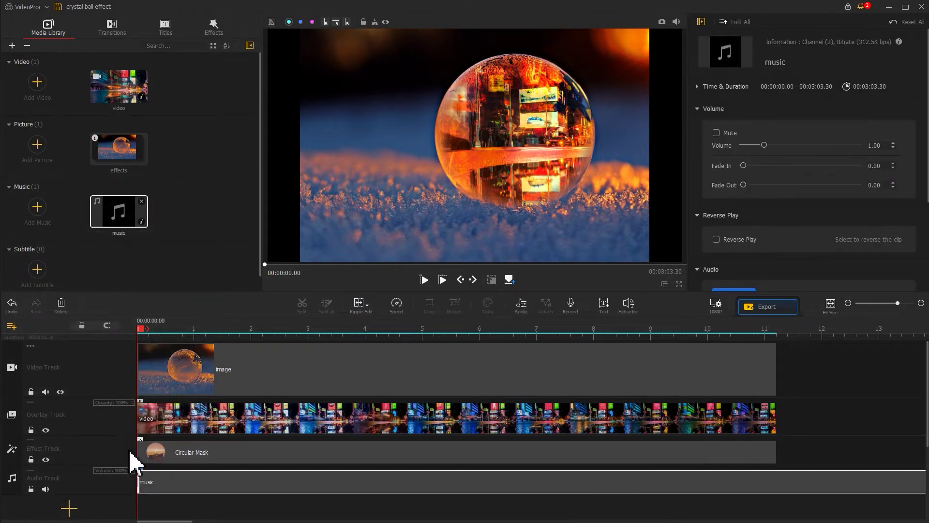
pyautogui.press('space')
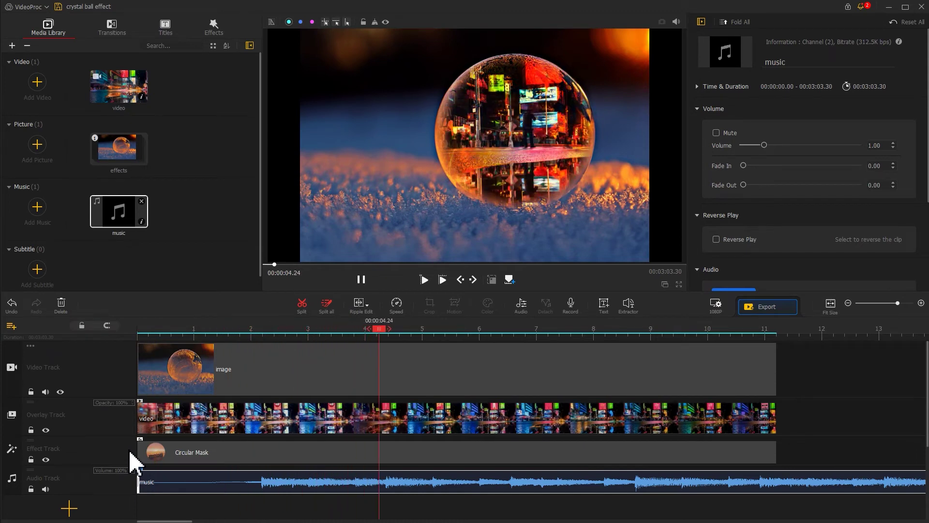
pyautogui.press('space')
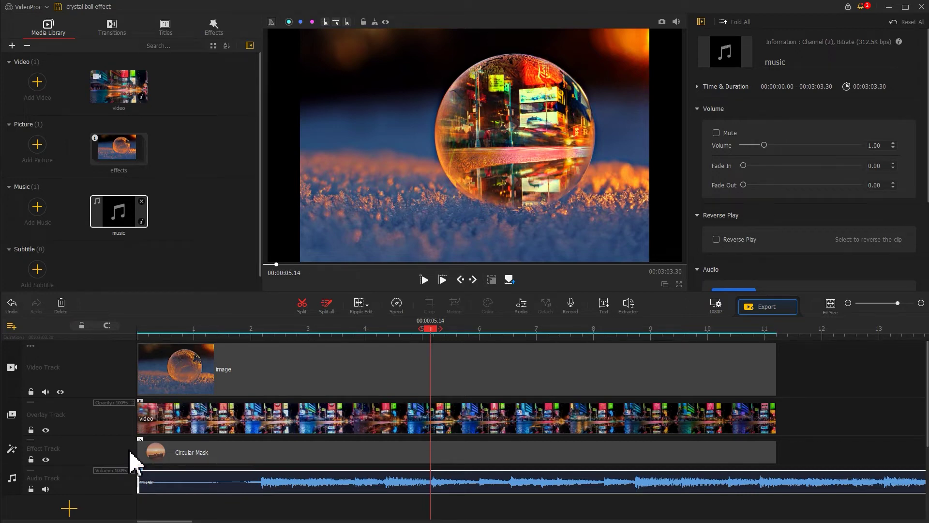
# Step: Cut off the music's opening before 00:00:02.13 and move the remainder to the timeline start
pyautogui.click(260, 330)
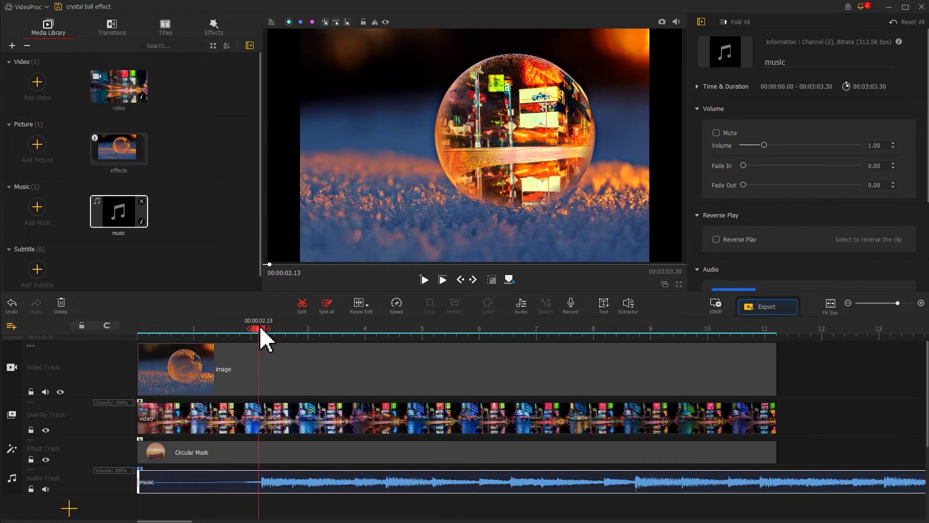
pyautogui.click(304, 307)
pyautogui.click(213, 484)
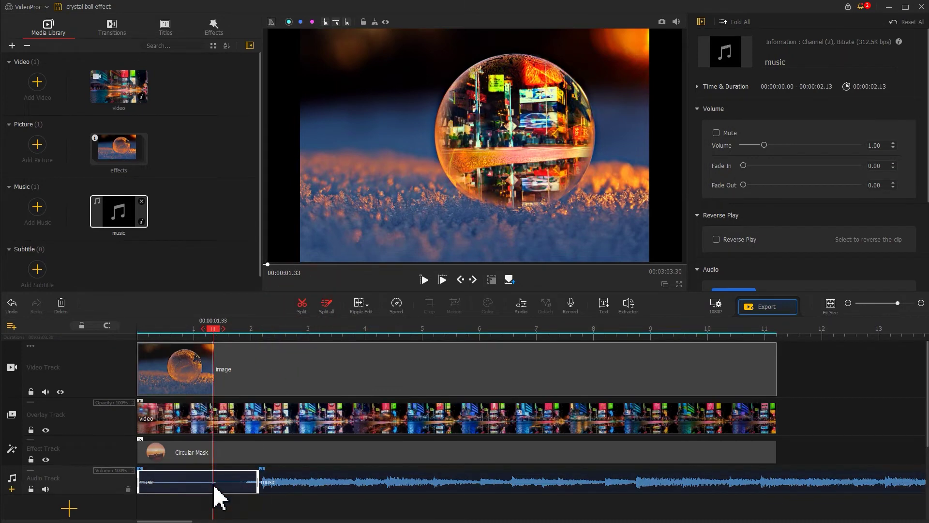
pyautogui.press('Delete')
pyautogui.moveTo(271, 483); pyautogui.dragTo(154, 488)
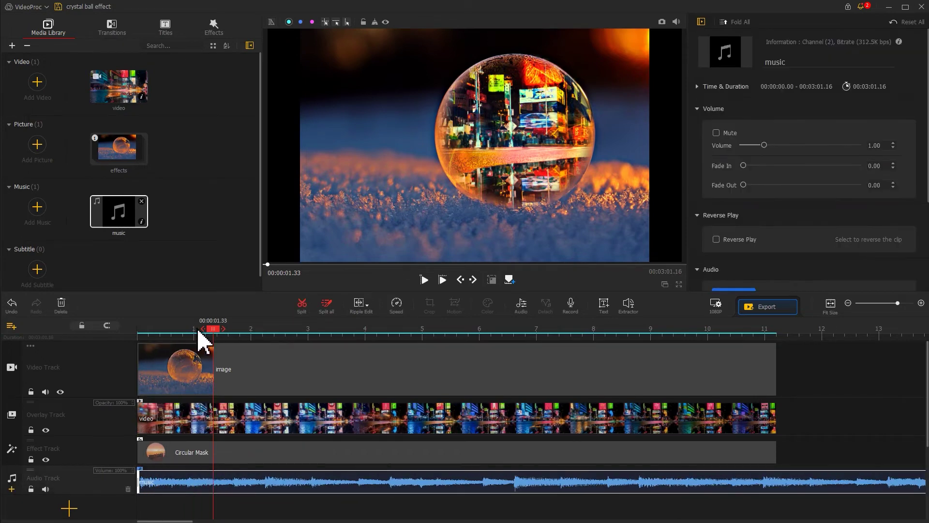
# Step: Cut the music at 00:00:11.20 and delete the part past the video's end
pyautogui.moveTo(210, 329); pyautogui.dragTo(782, 376)
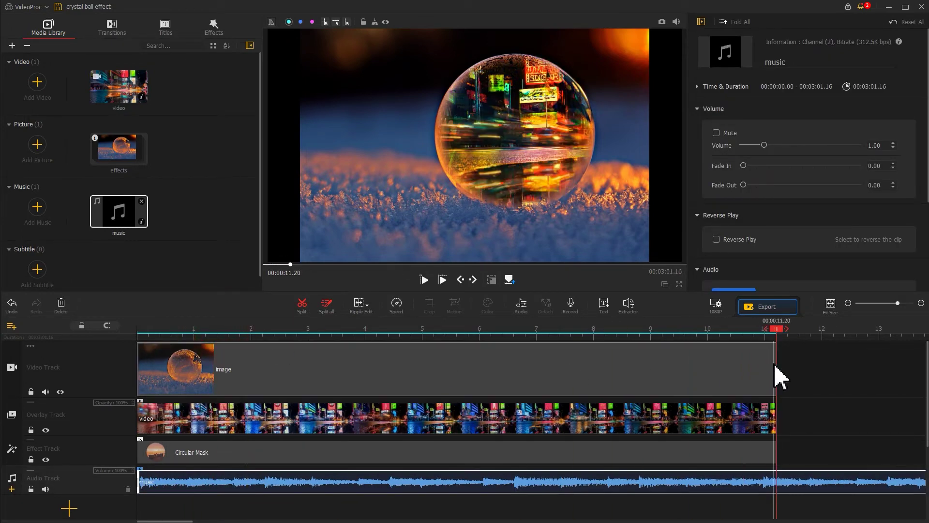
pyautogui.click(302, 304)
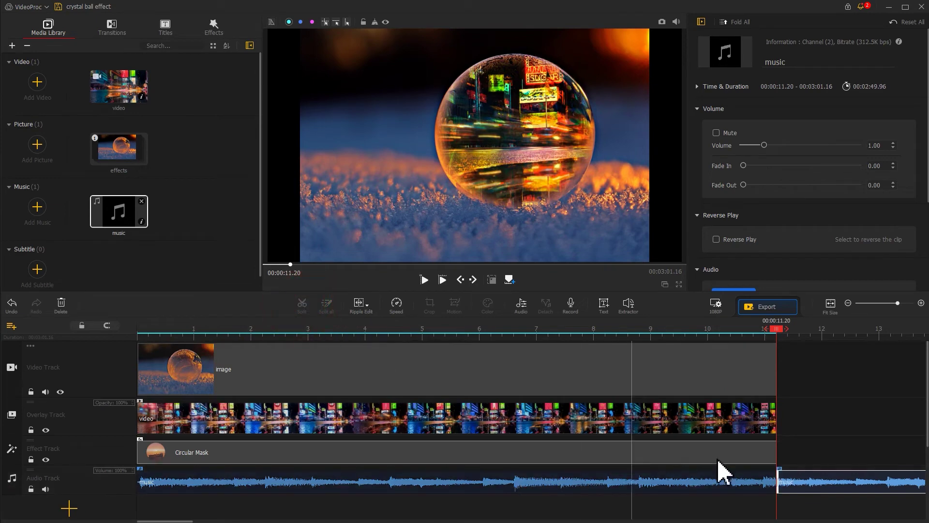
pyautogui.click(809, 480)
pyautogui.press('Delete')
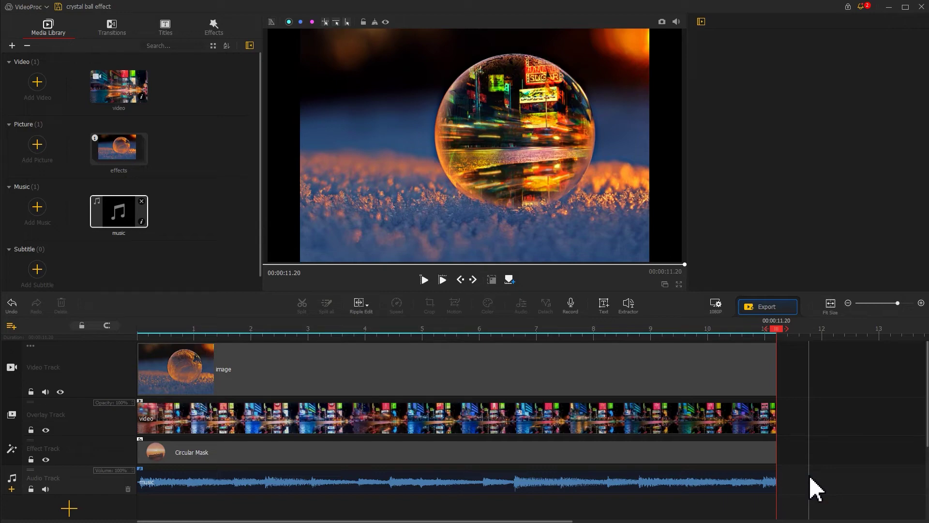
# Step: Give the music clip a 0.99-second fade-in and a 1.56-second fade-out
pyautogui.click(594, 485)
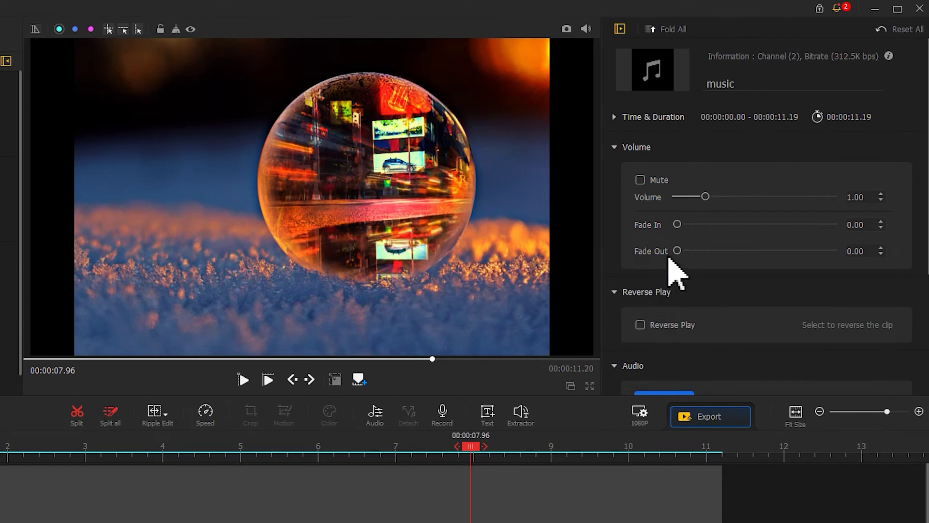
pyautogui.moveTo(676, 228); pyautogui.dragTo(701, 253)
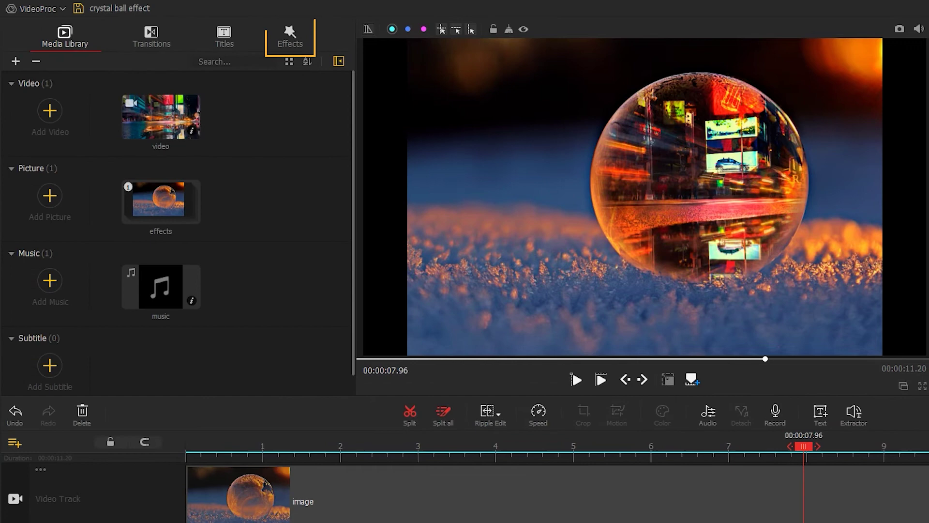
# Step: Preview the Snow 1 effect, then add an empty Effect Track1 alongside the Circular Mask track
pyautogui.click(293, 39)
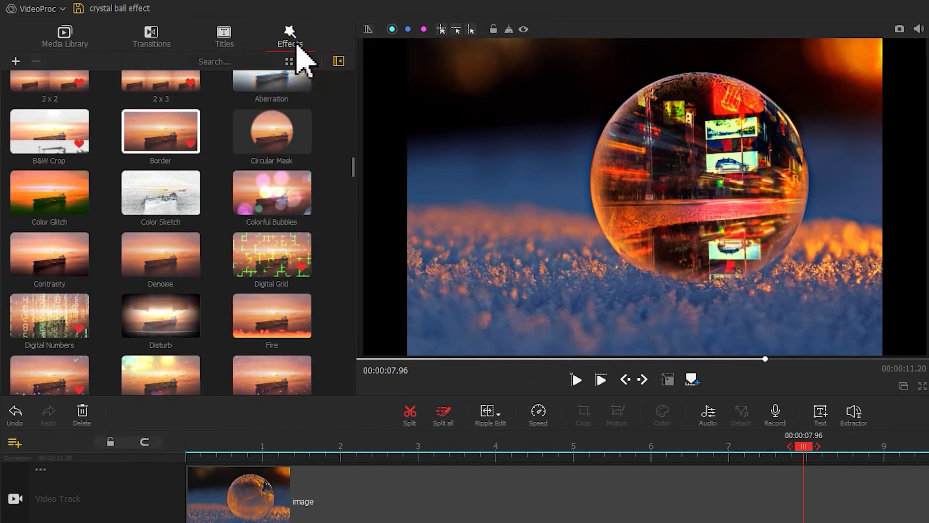
pyautogui.moveTo(355, 169); pyautogui.dragTo(347, 405)
pyautogui.click(155, 229)
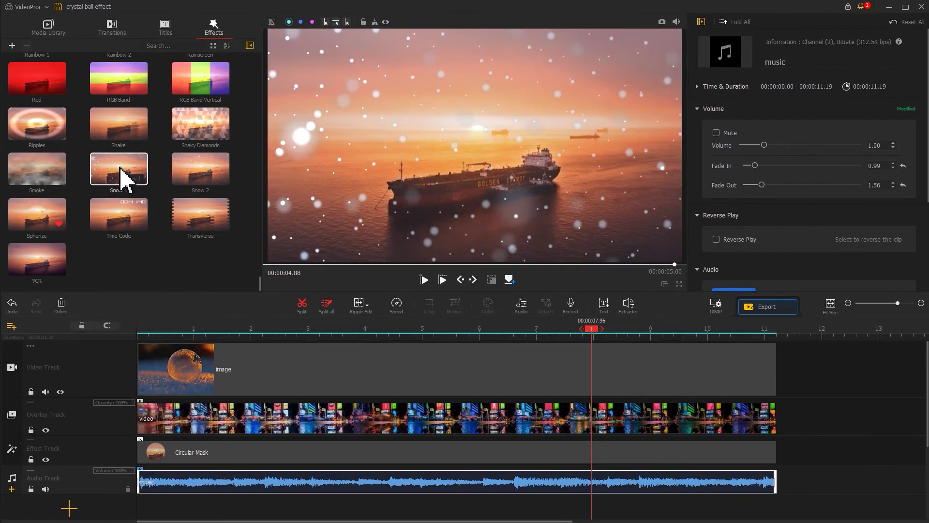
pyautogui.click(54, 453)
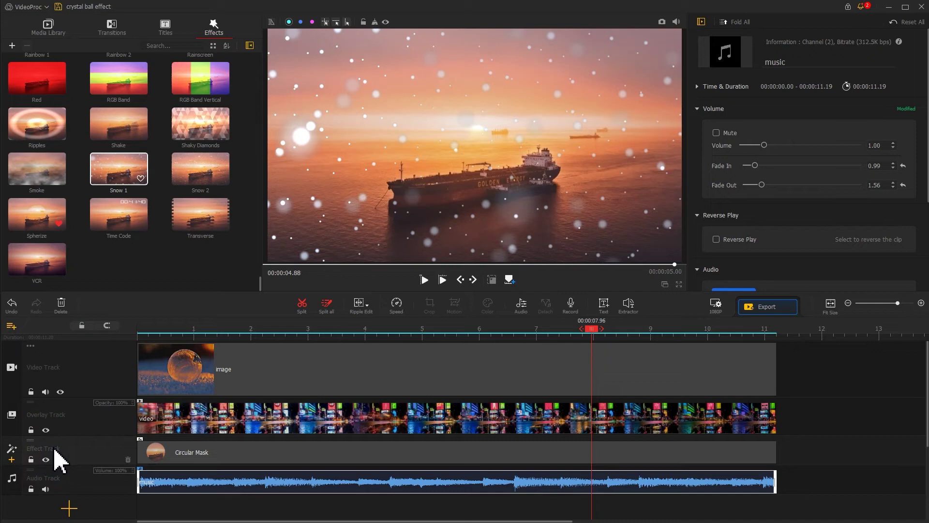
pyautogui.click(12, 458)
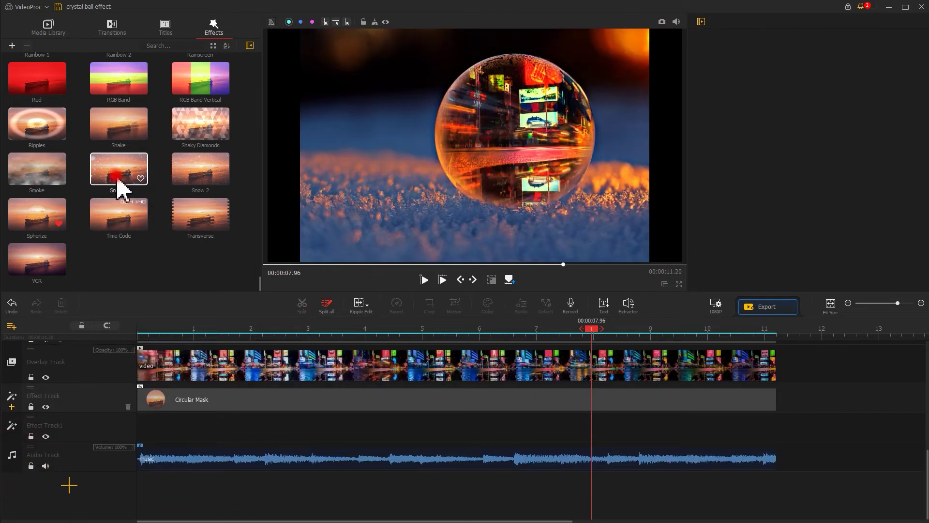
# Step: Place Snow 1 on Effect Track1 for 11.19 s with Speed 0.67 and Distance 0.92, then play
pyautogui.moveTo(120, 183); pyautogui.dragTo(122, 431)
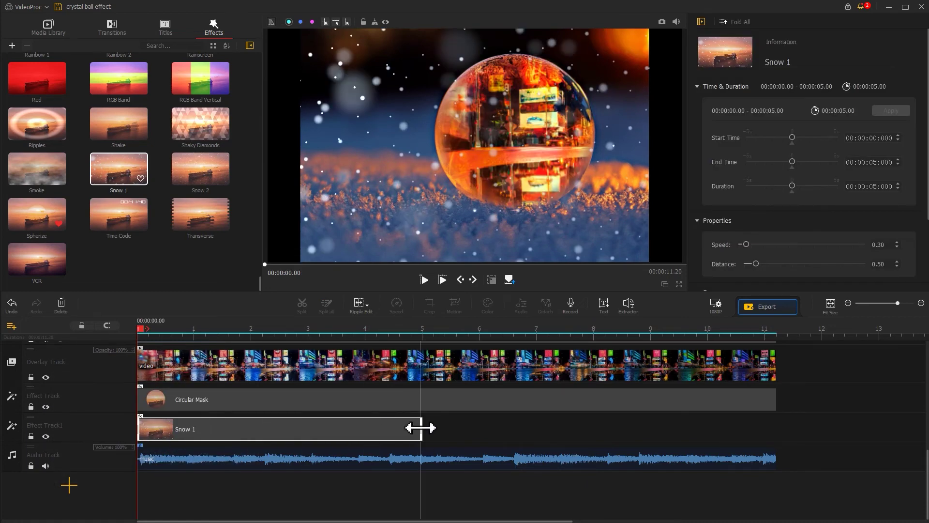
pyautogui.moveTo(421, 428); pyautogui.dragTo(771, 437)
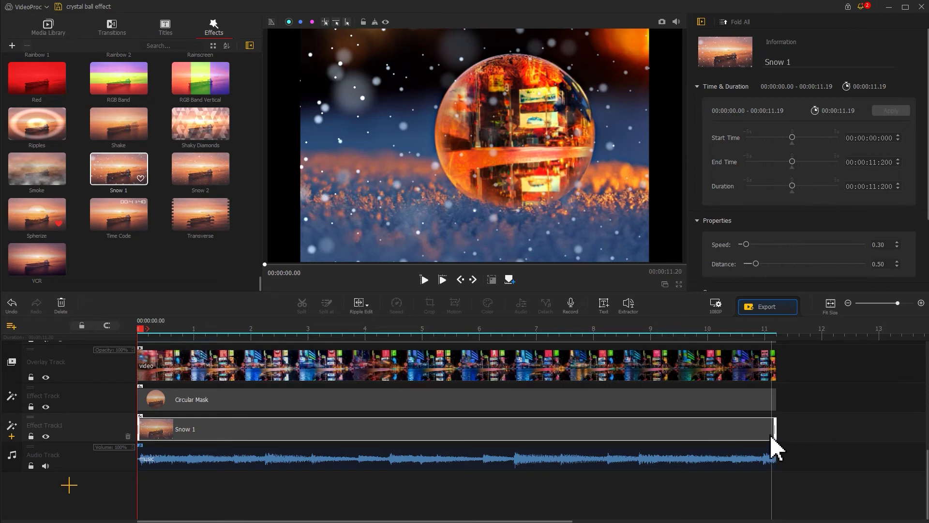
pyautogui.moveTo(746, 245); pyautogui.dragTo(774, 269)
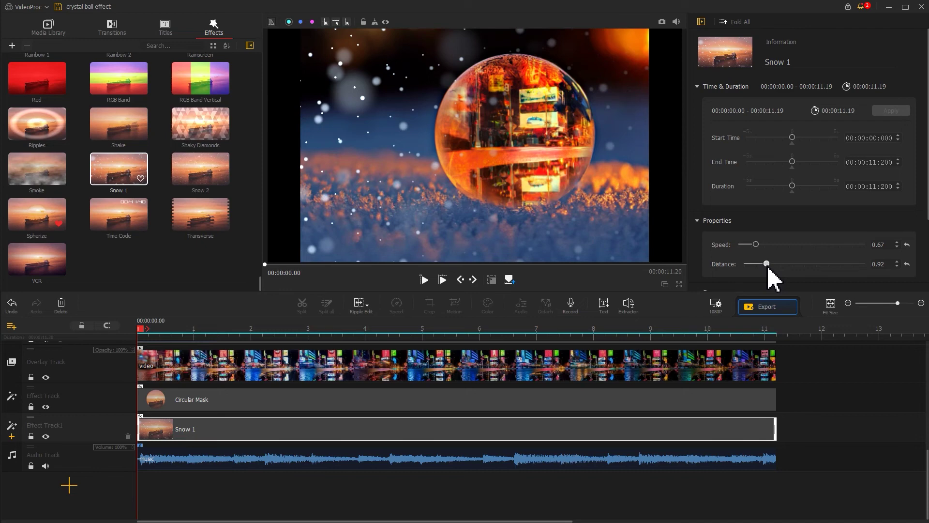
pyautogui.click(424, 280)
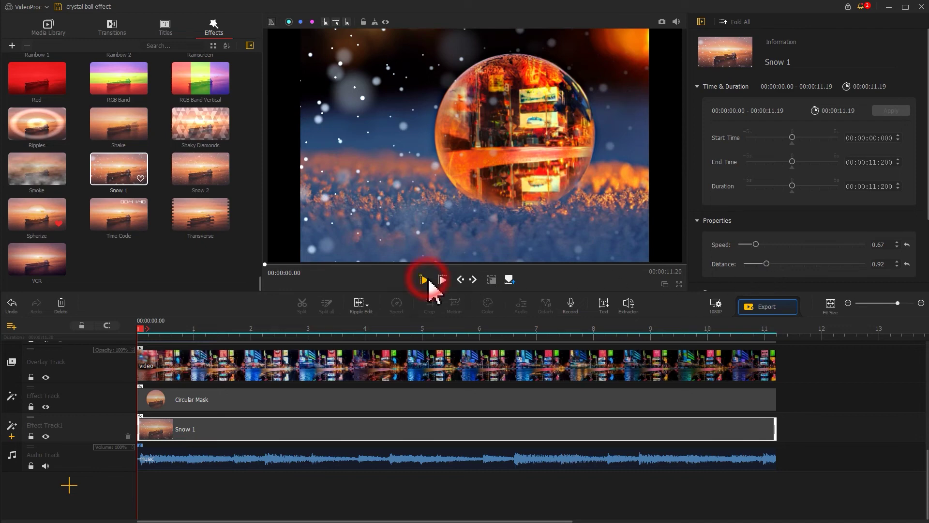